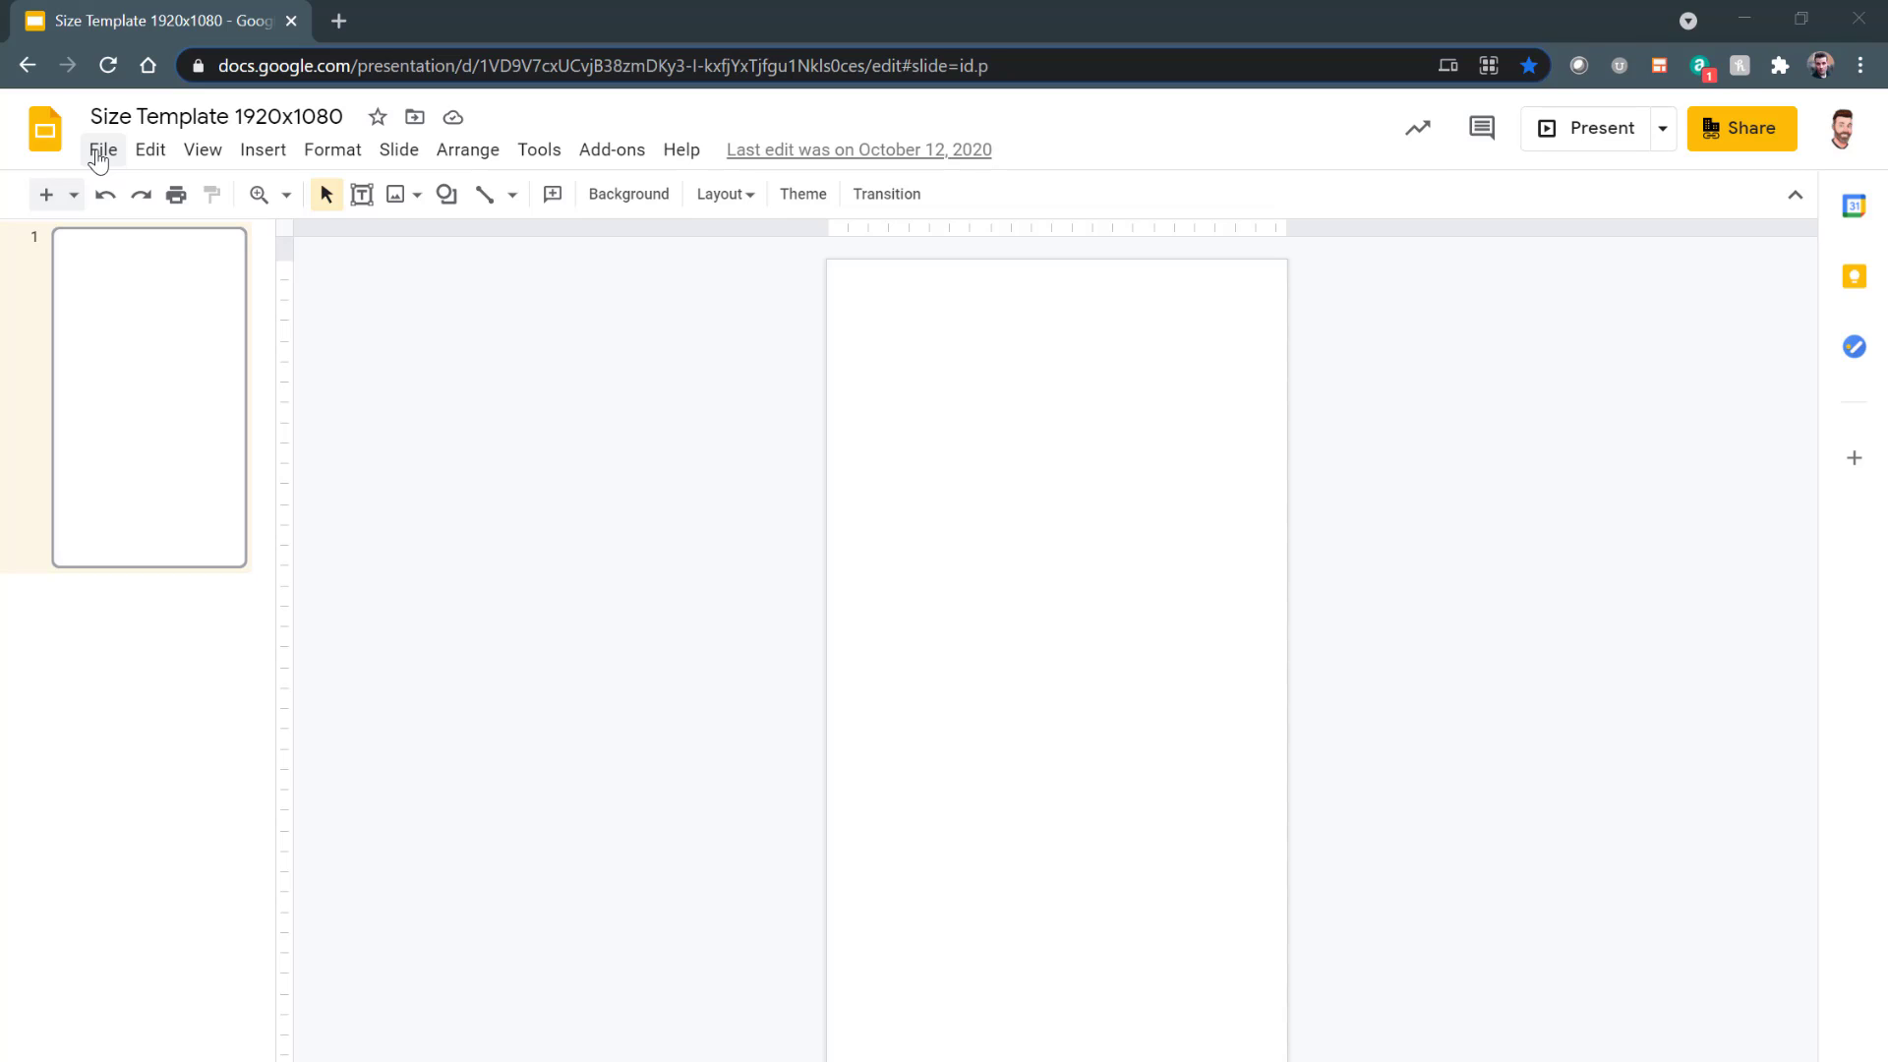
- Check the slide's custom page size in pixels in the page setup, closing it without applying anything
click(101, 153)
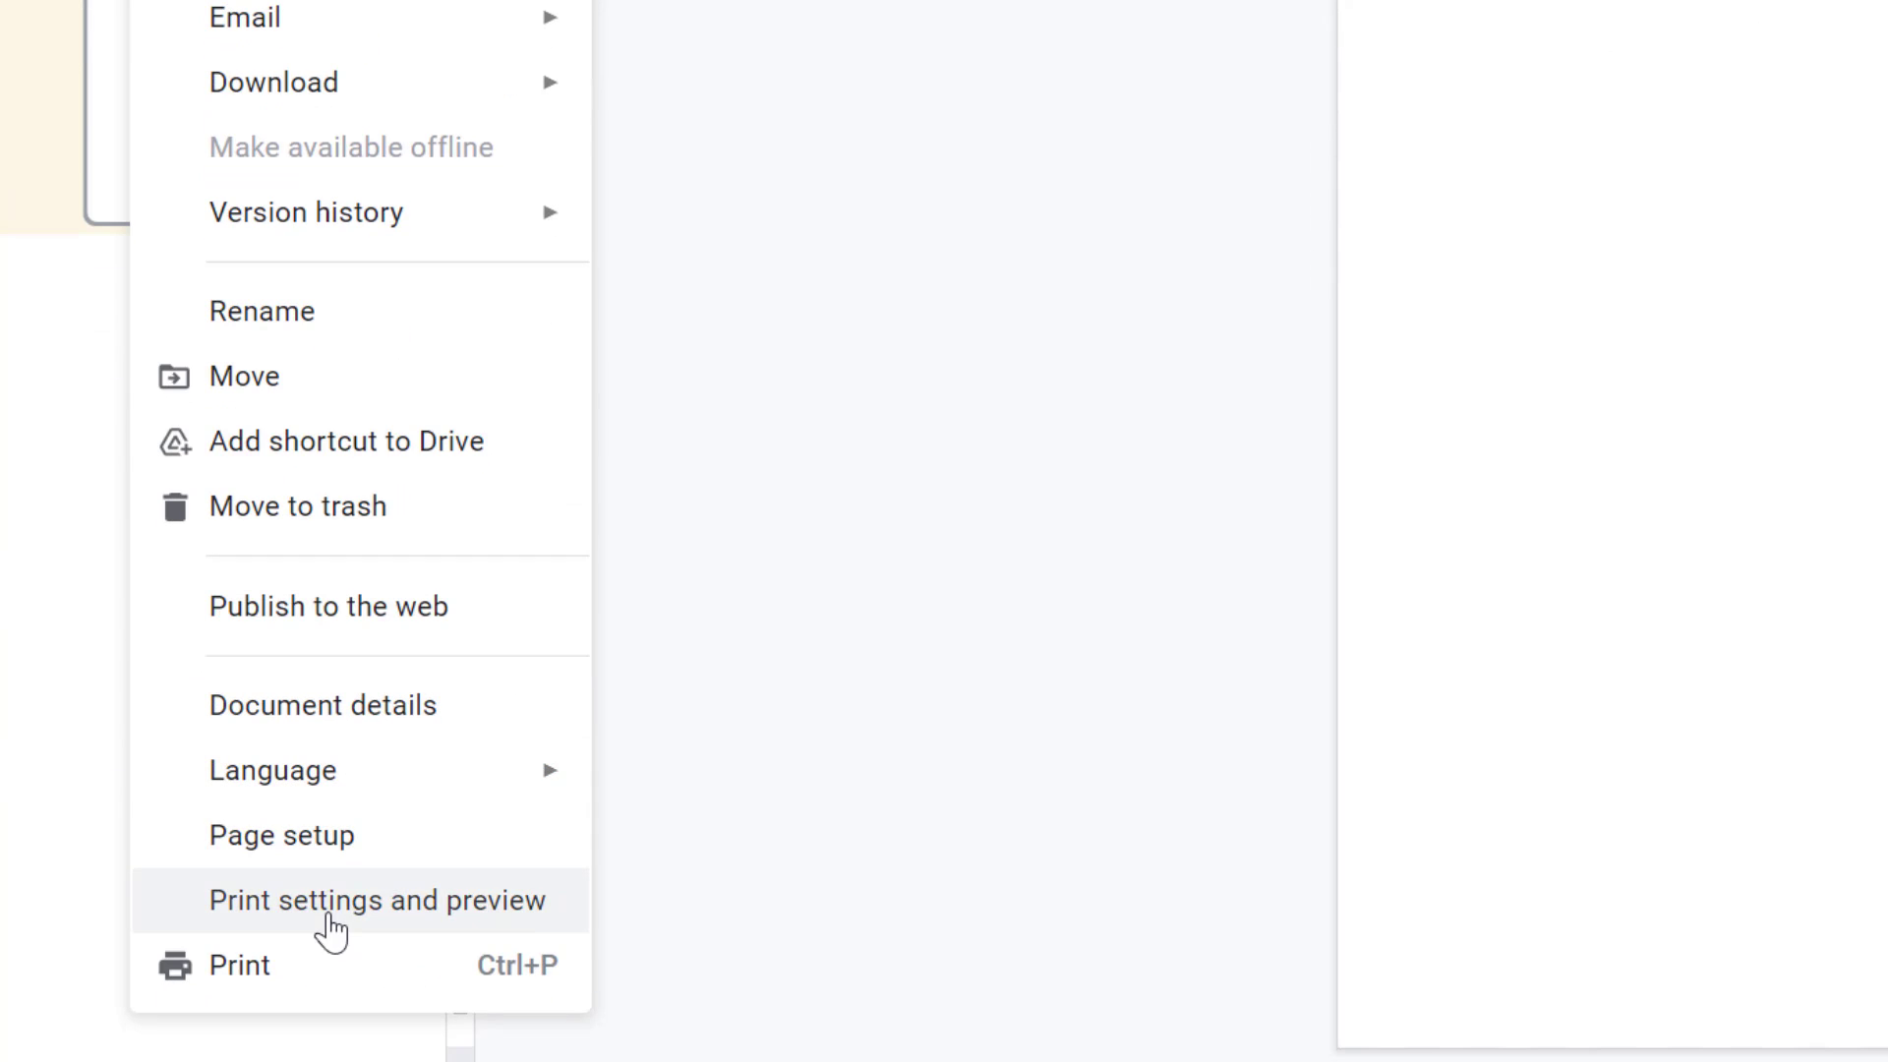
click(338, 859)
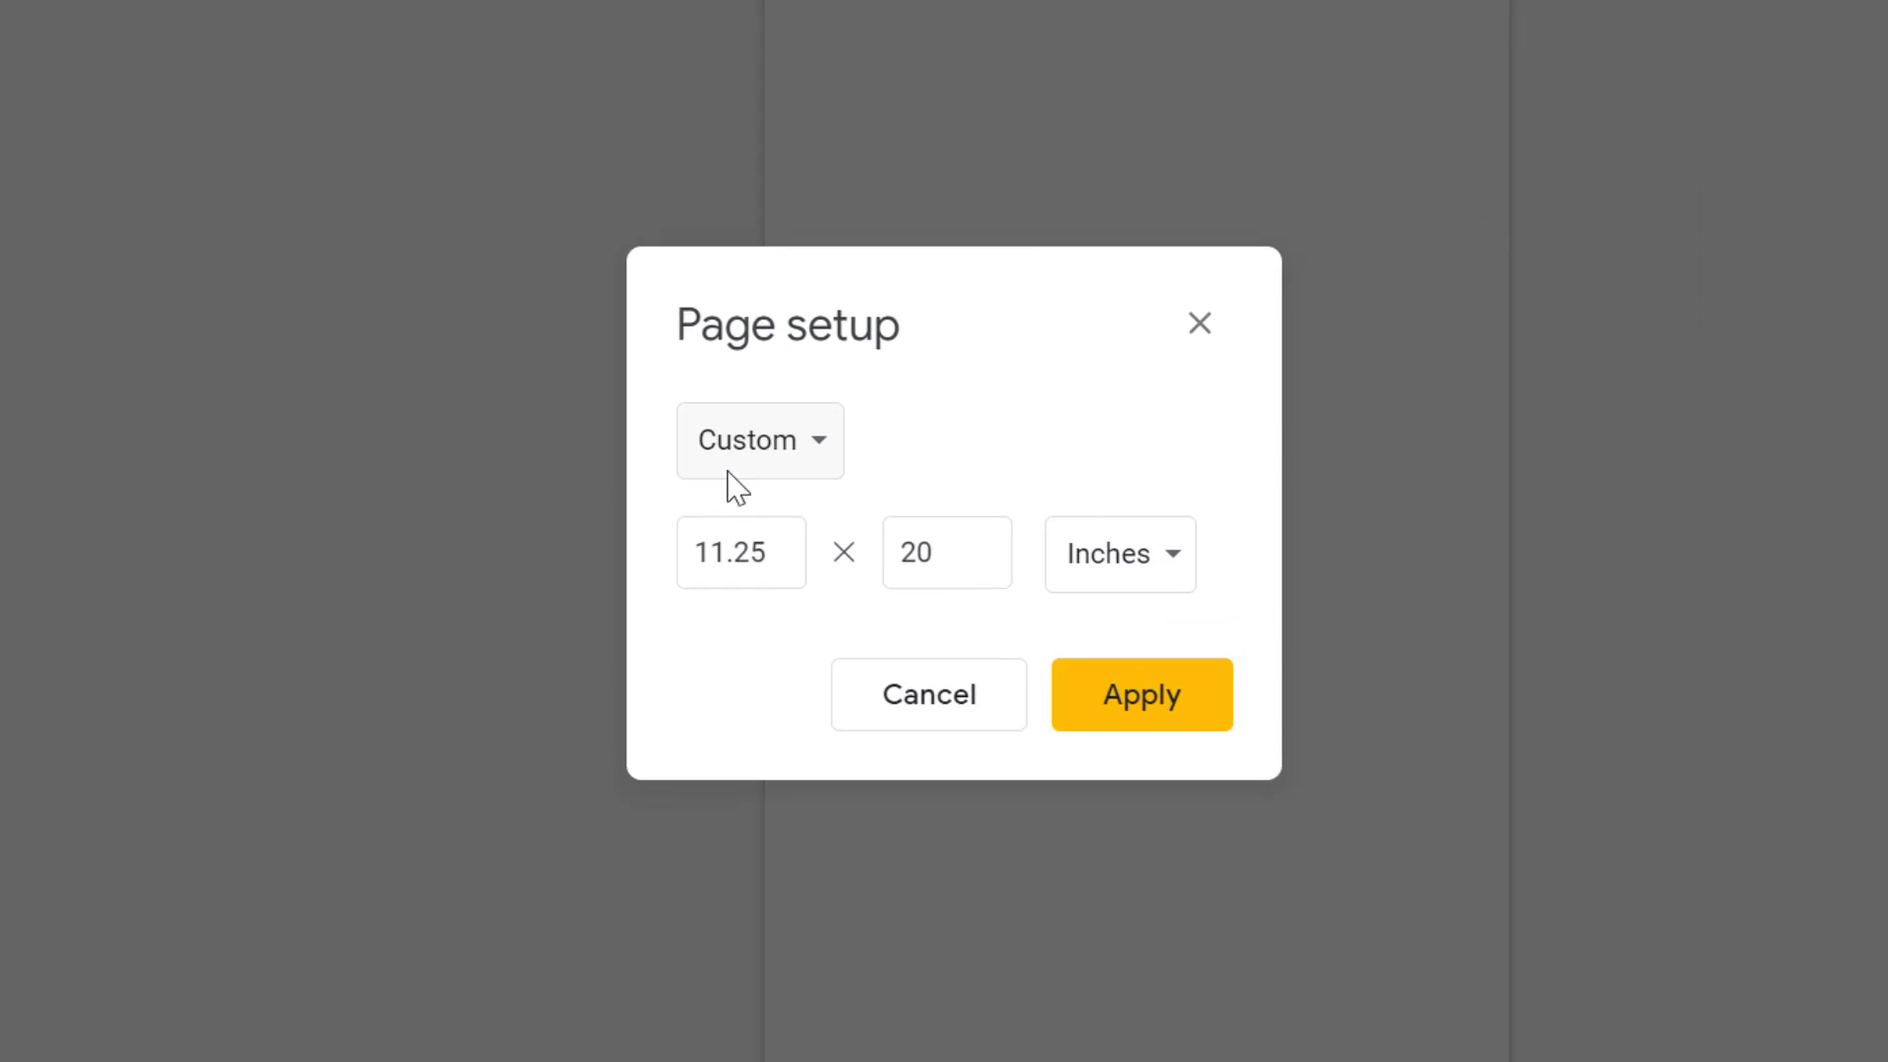
click(745, 460)
click(747, 455)
click(1130, 570)
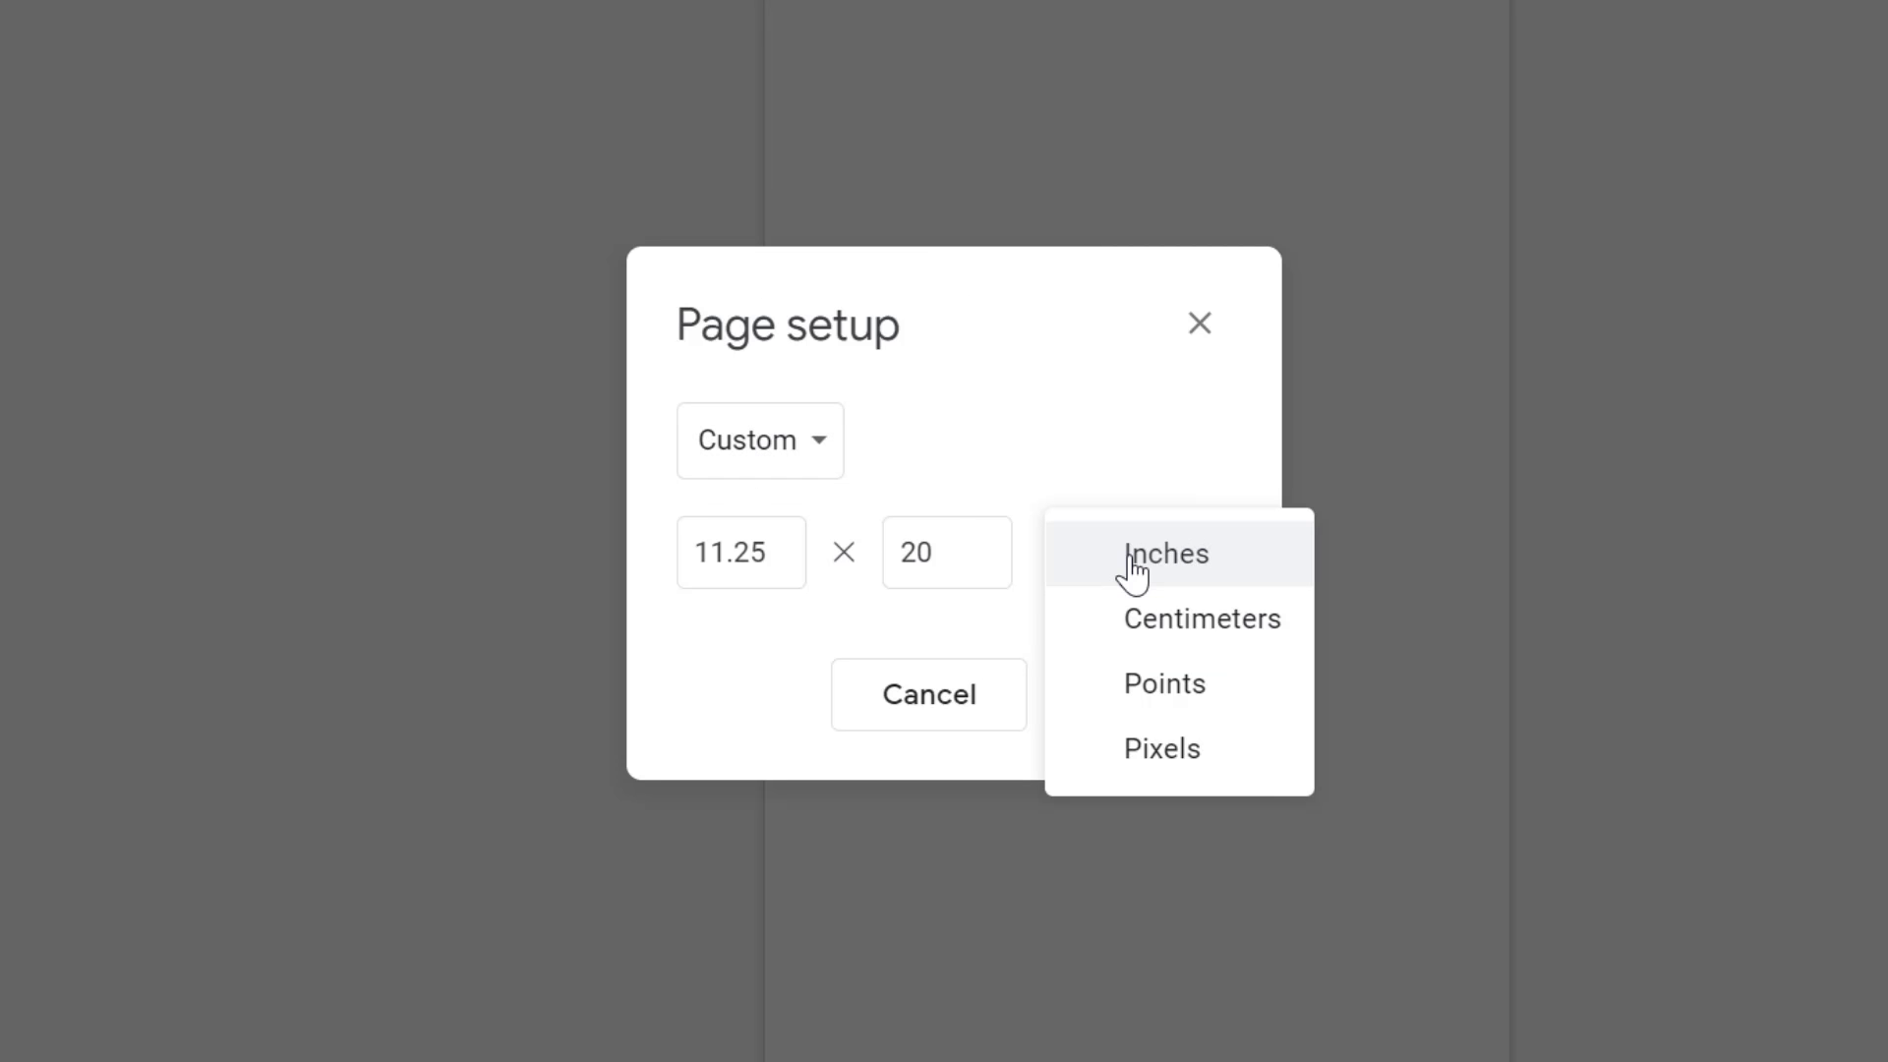
click(1155, 759)
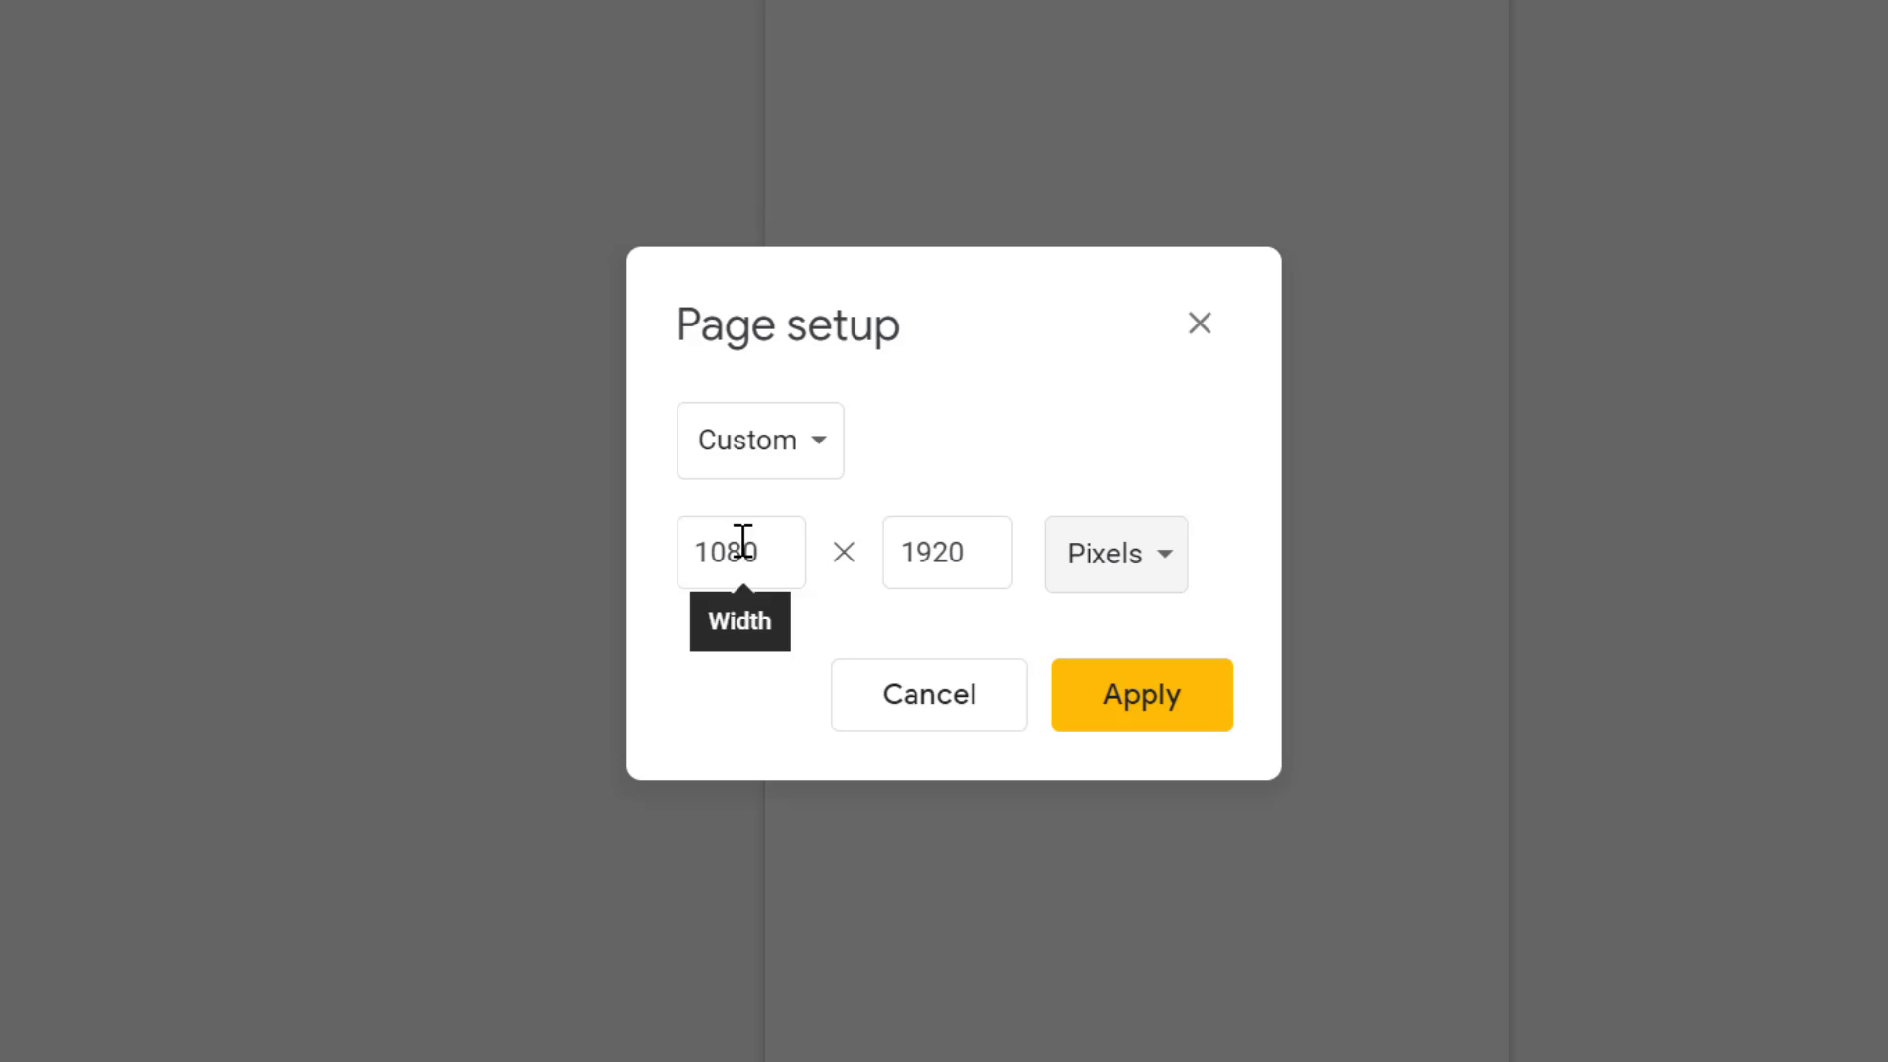
click(1198, 324)
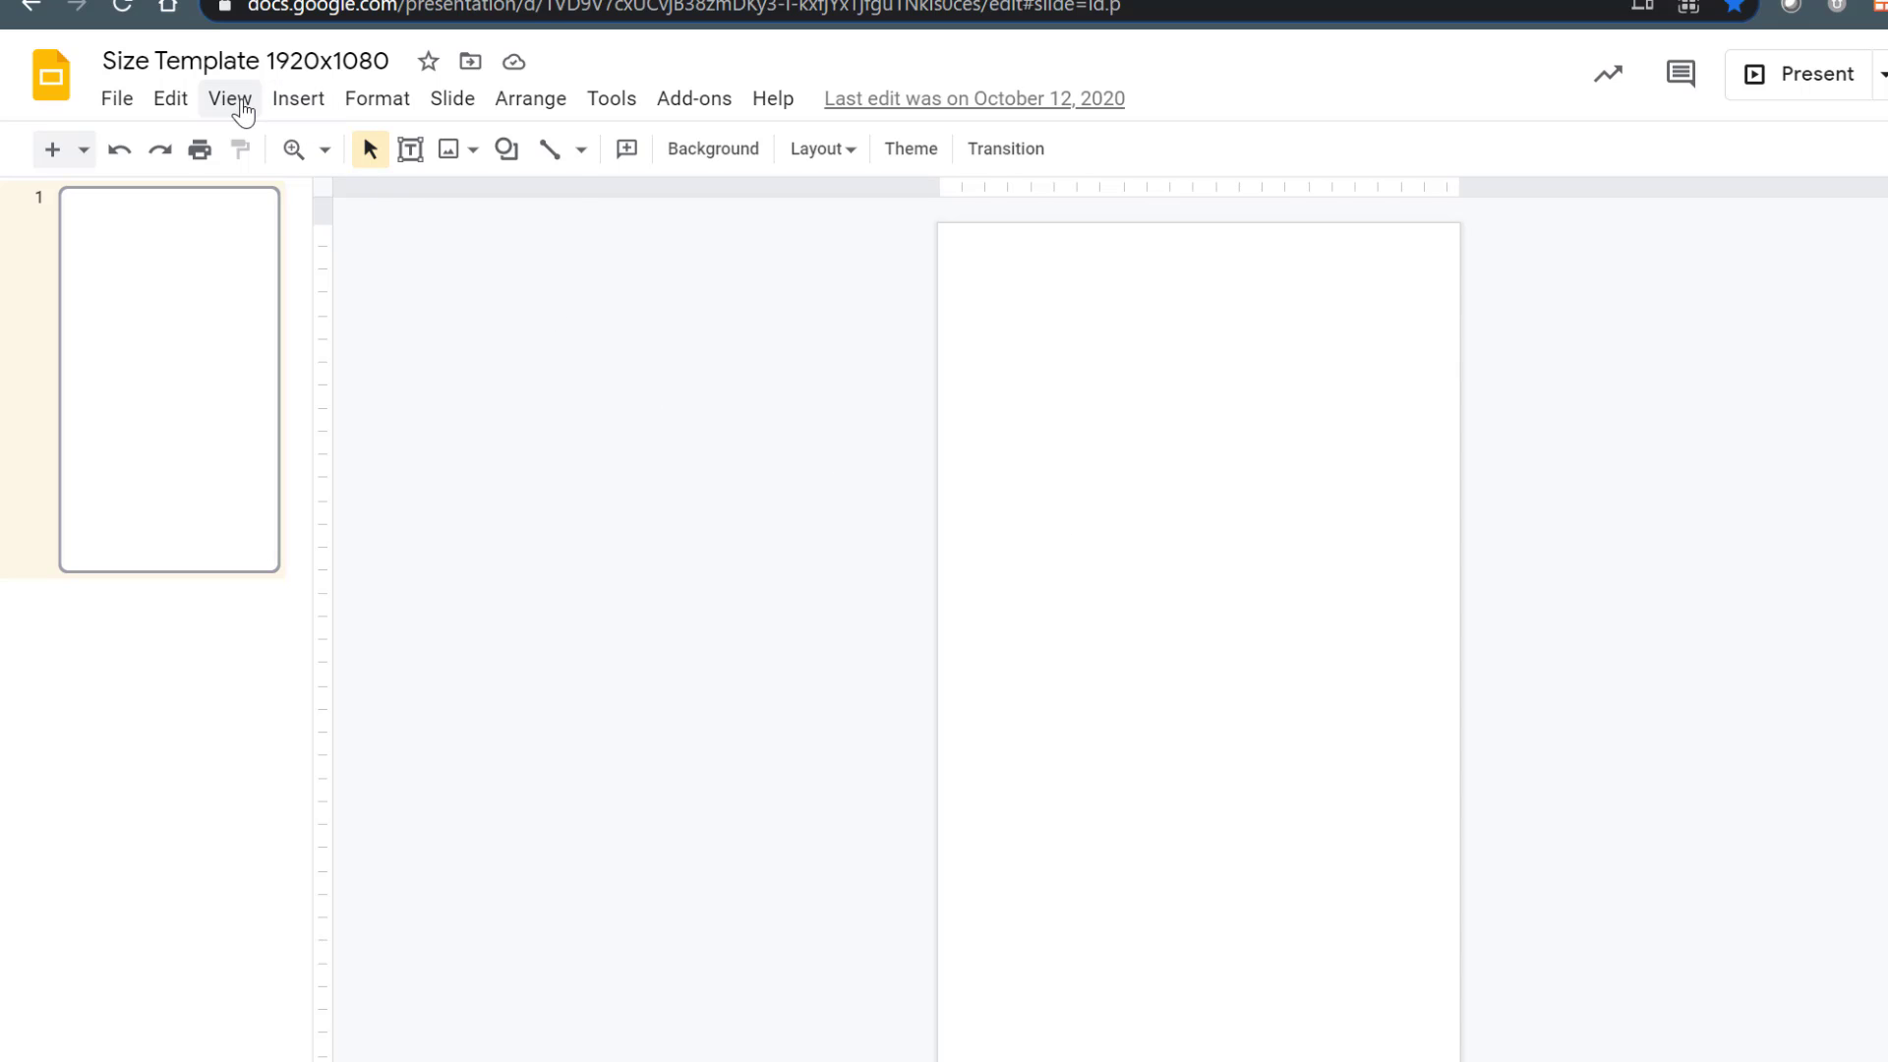
- Review the insert options and the slide's background settings without changing the background
click(290, 113)
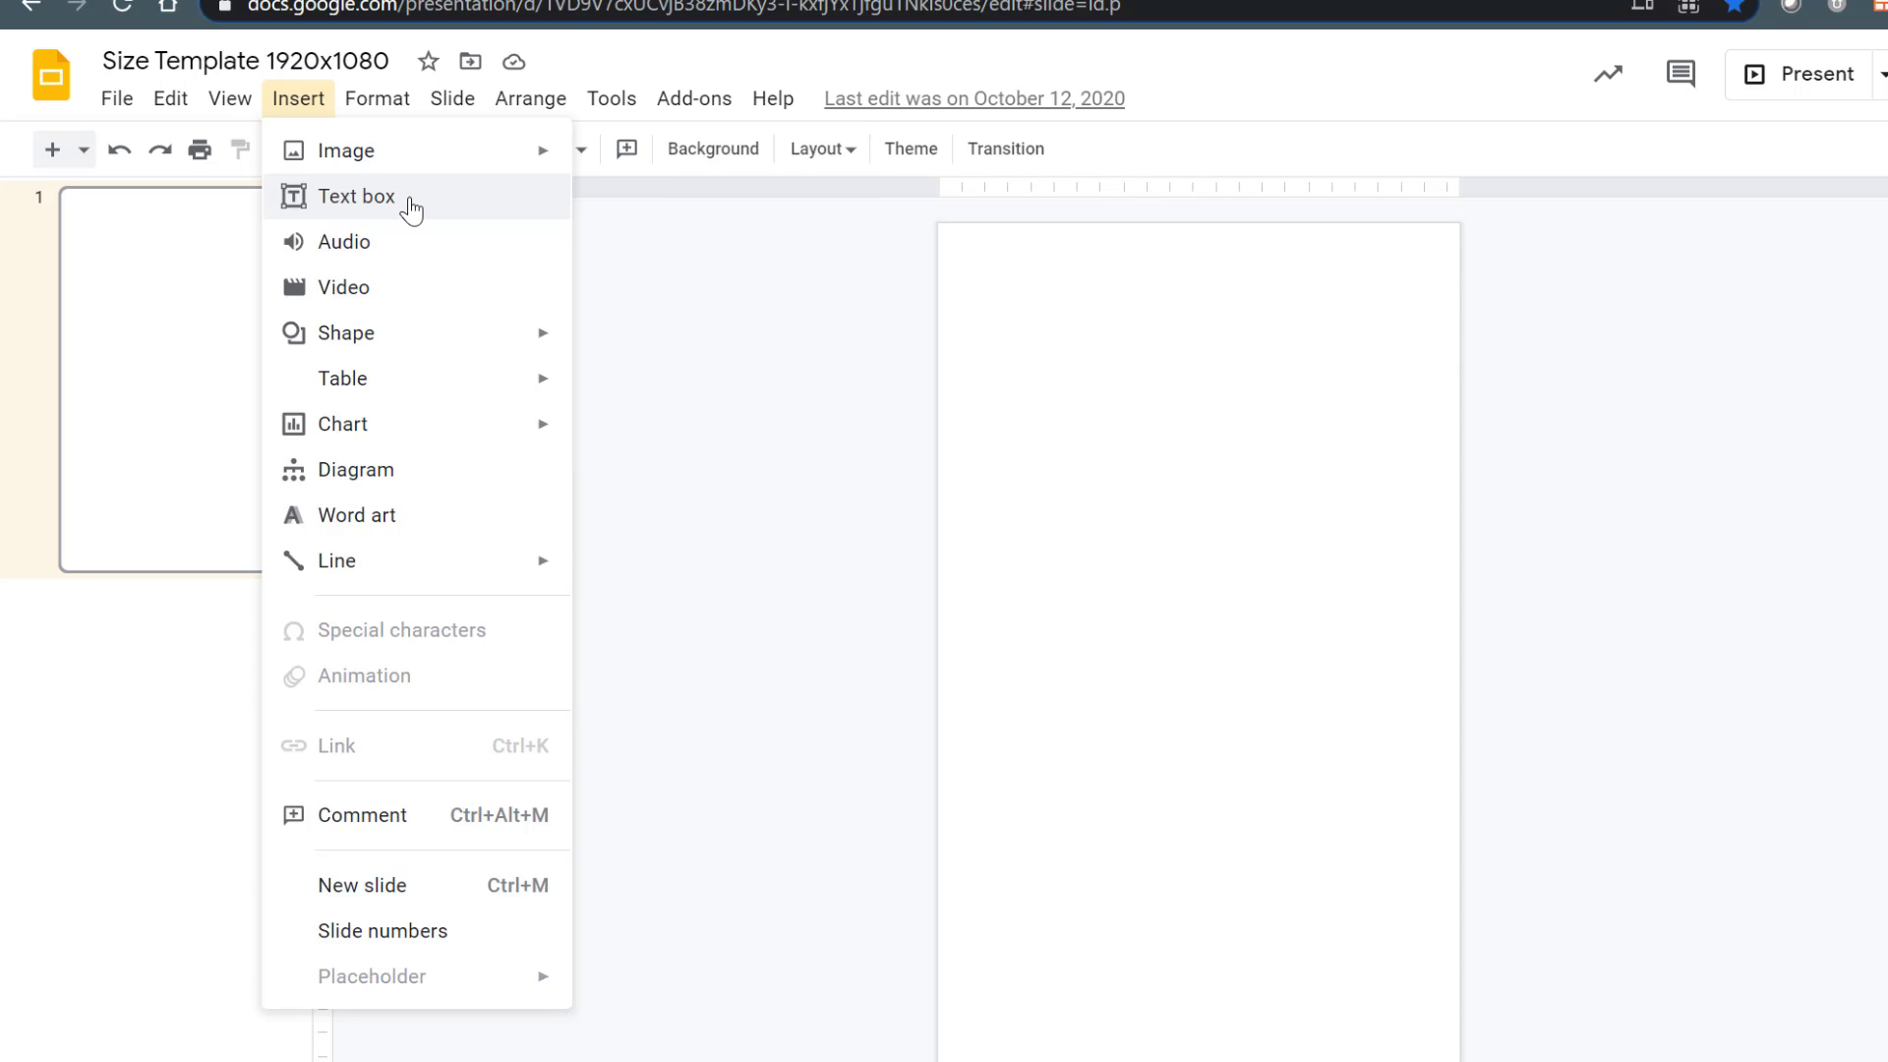
right_click(1260, 423)
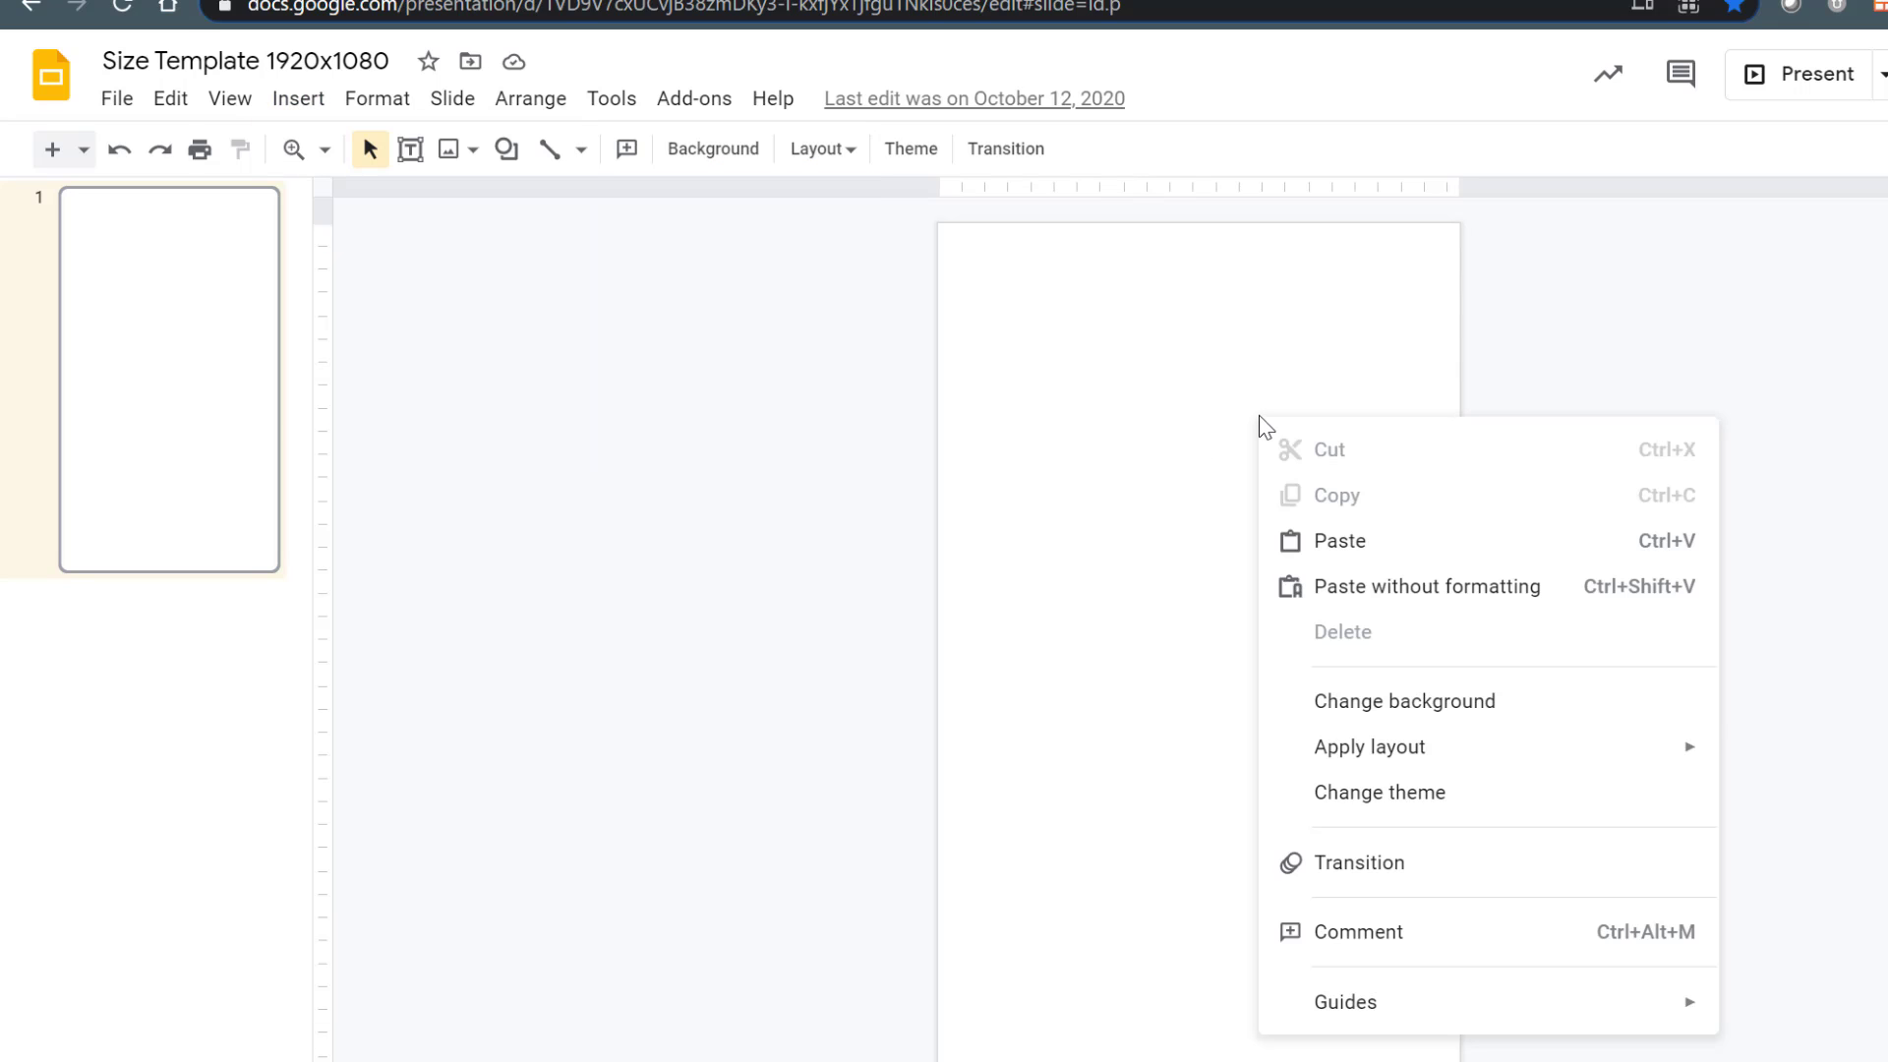
click(1418, 717)
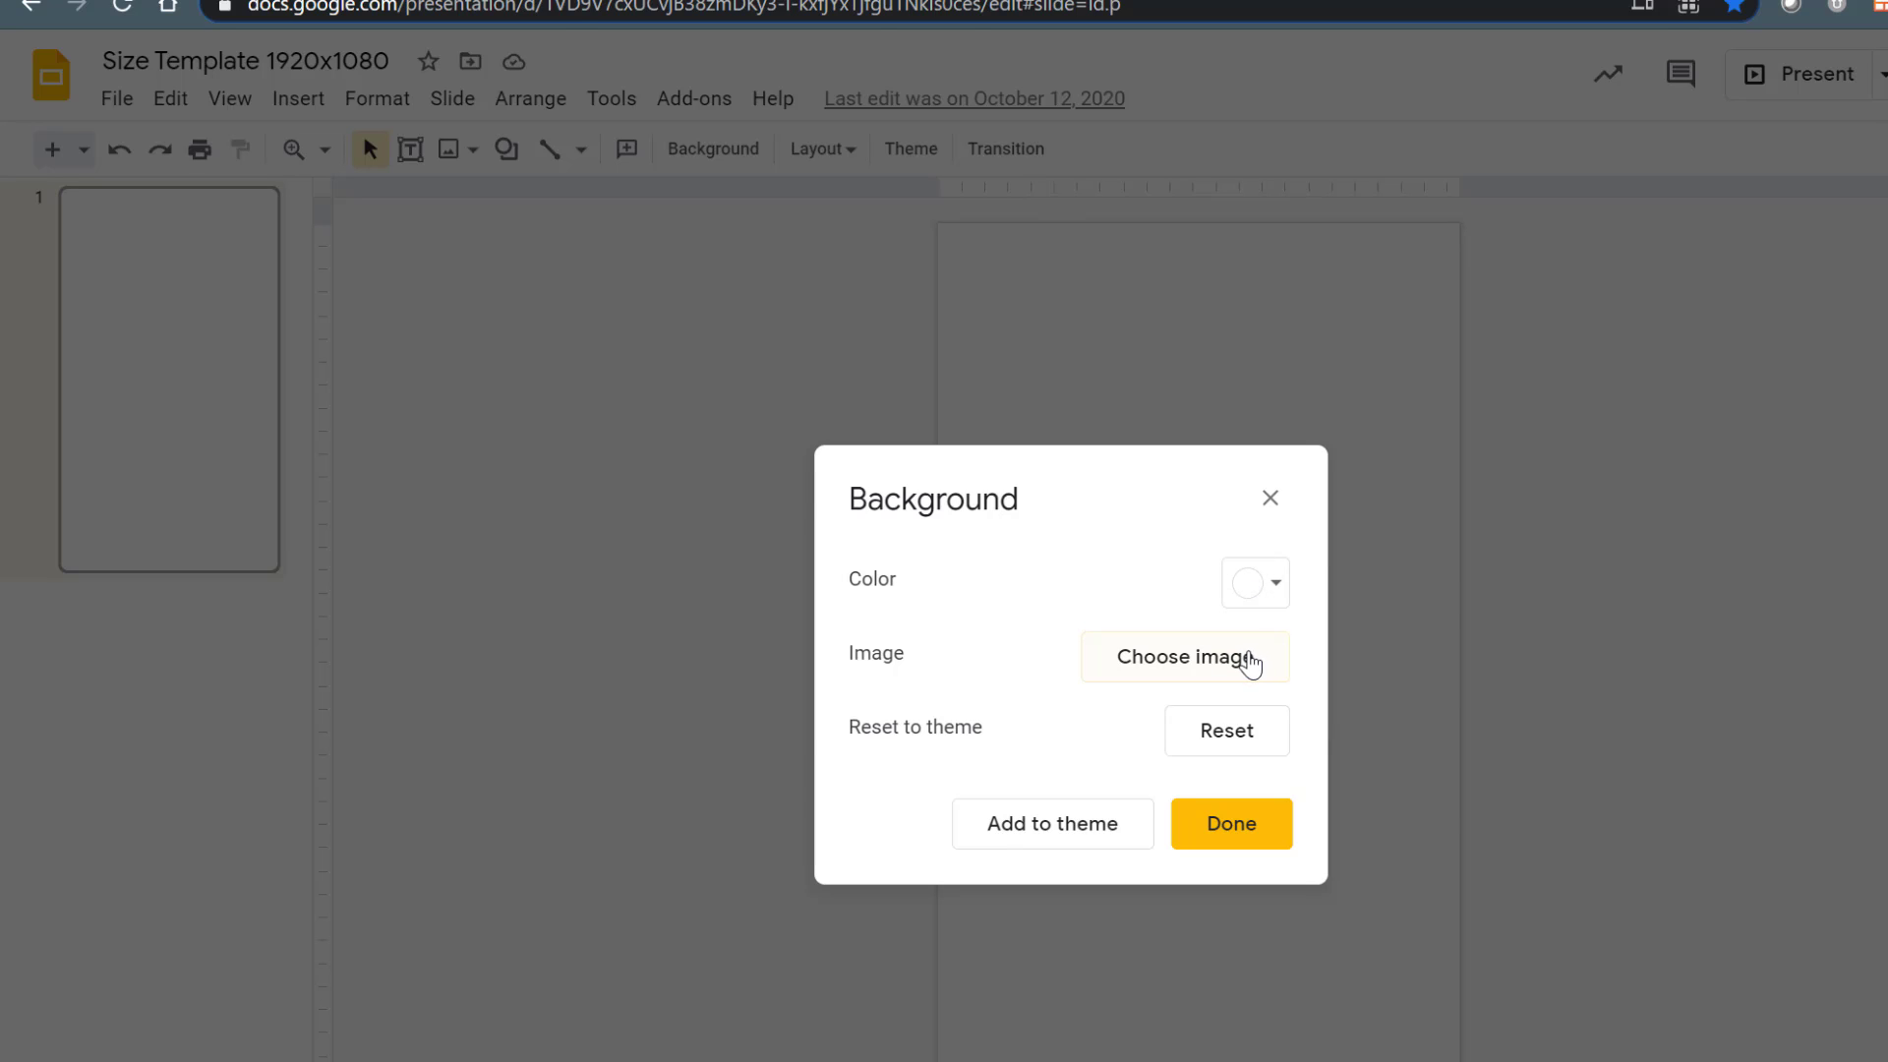
click(1271, 498)
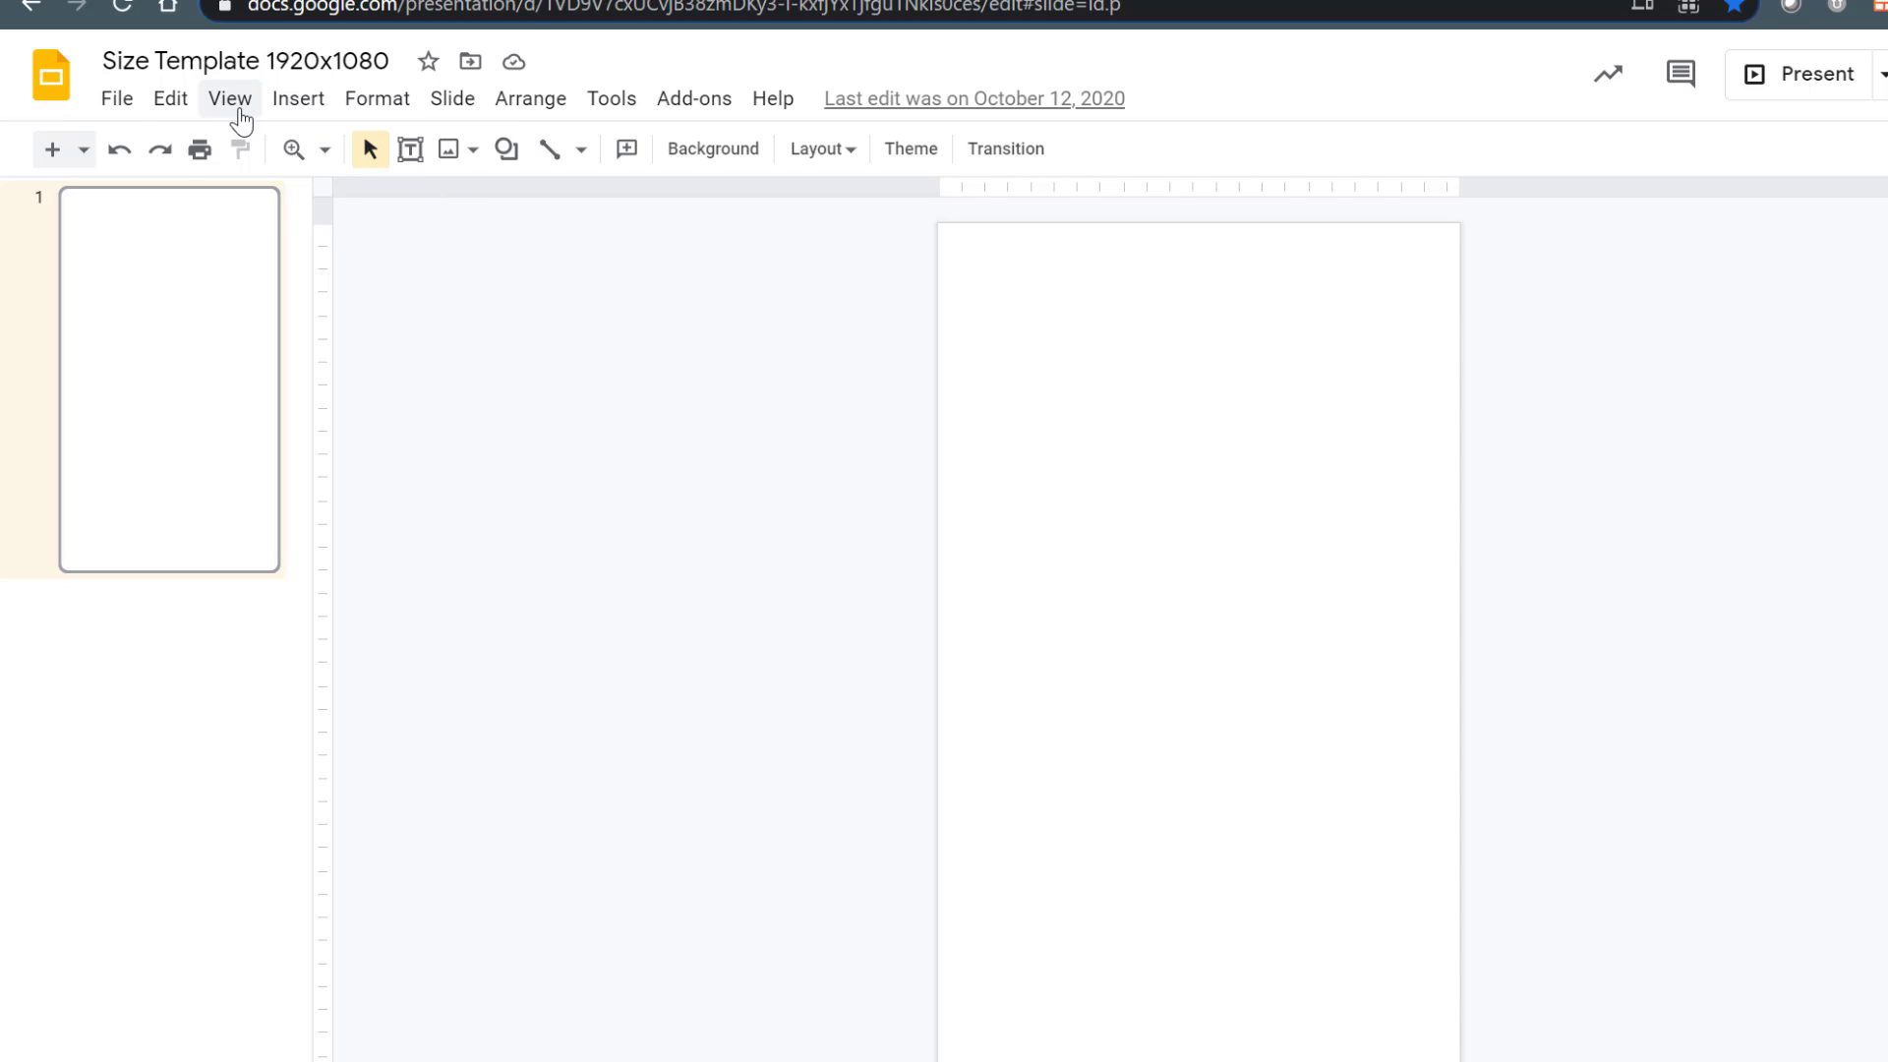
- Download the current slide as a JPEG image named Ad 2 to the Desktop
click(117, 99)
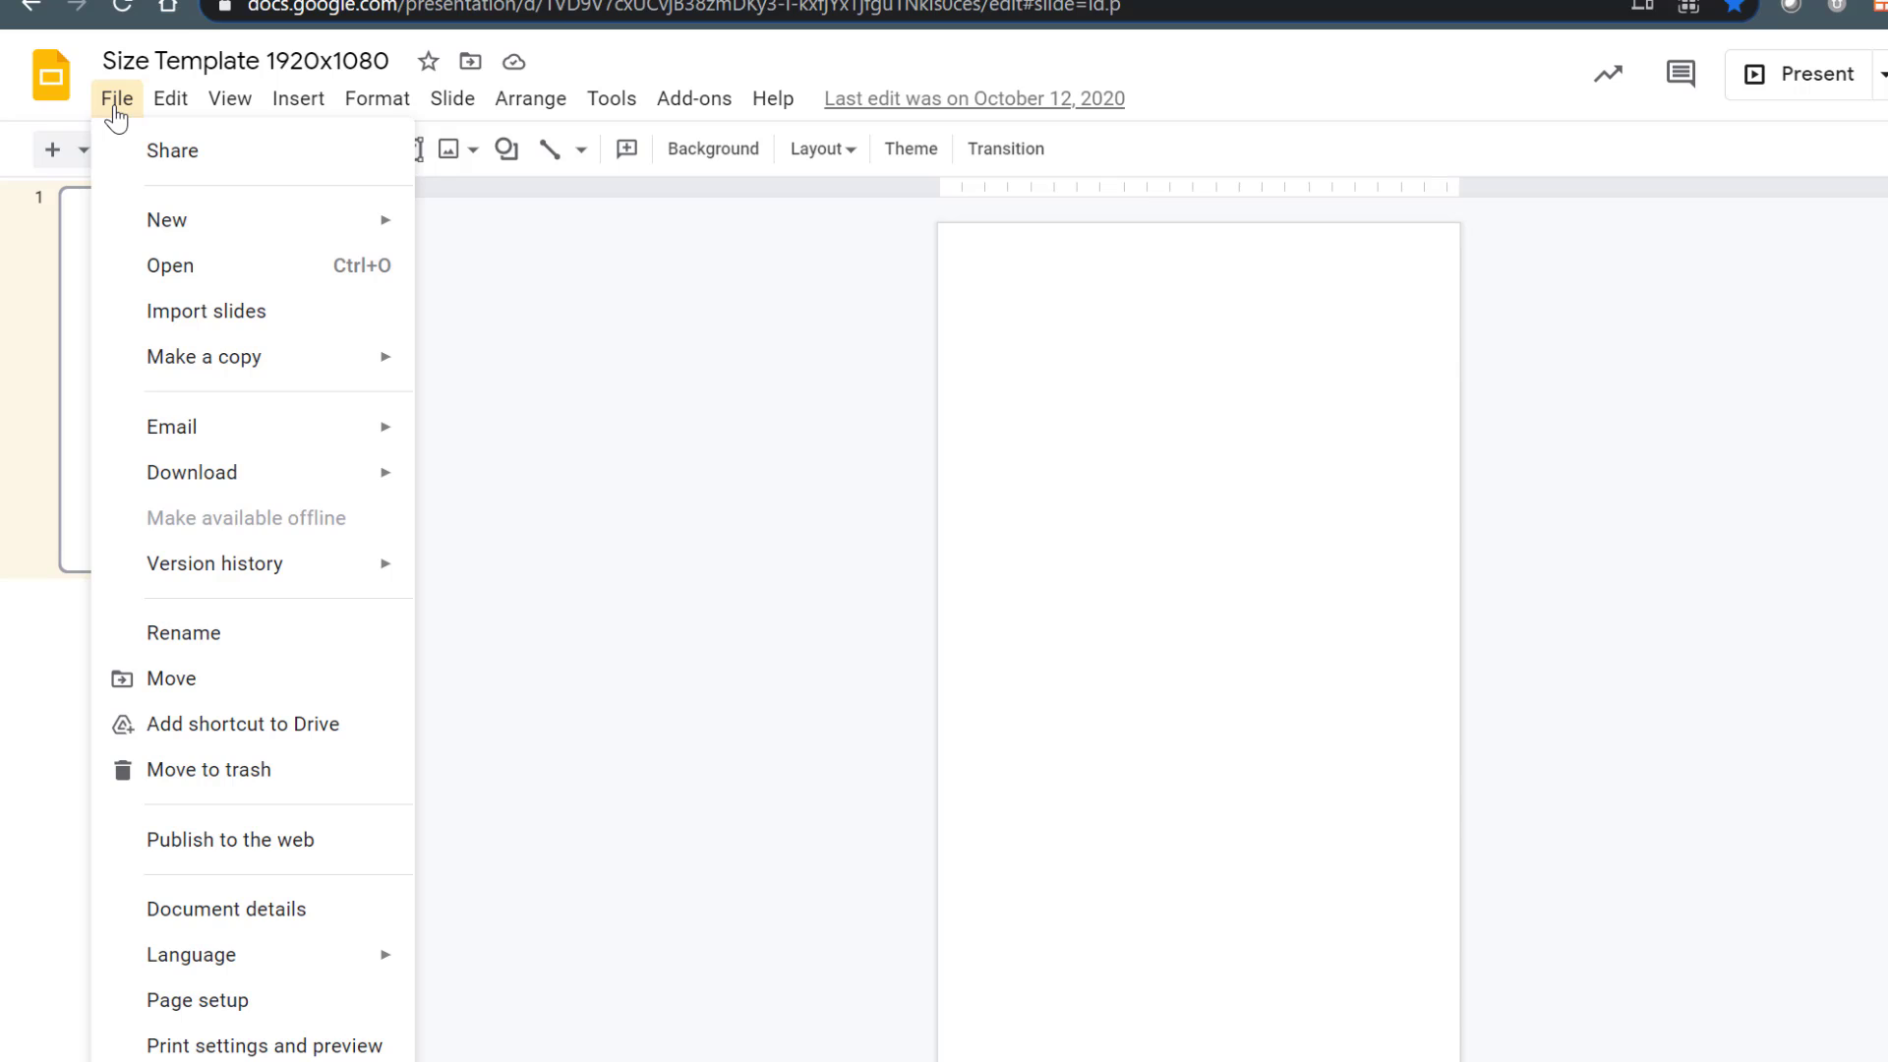
mouse_move(160, 481)
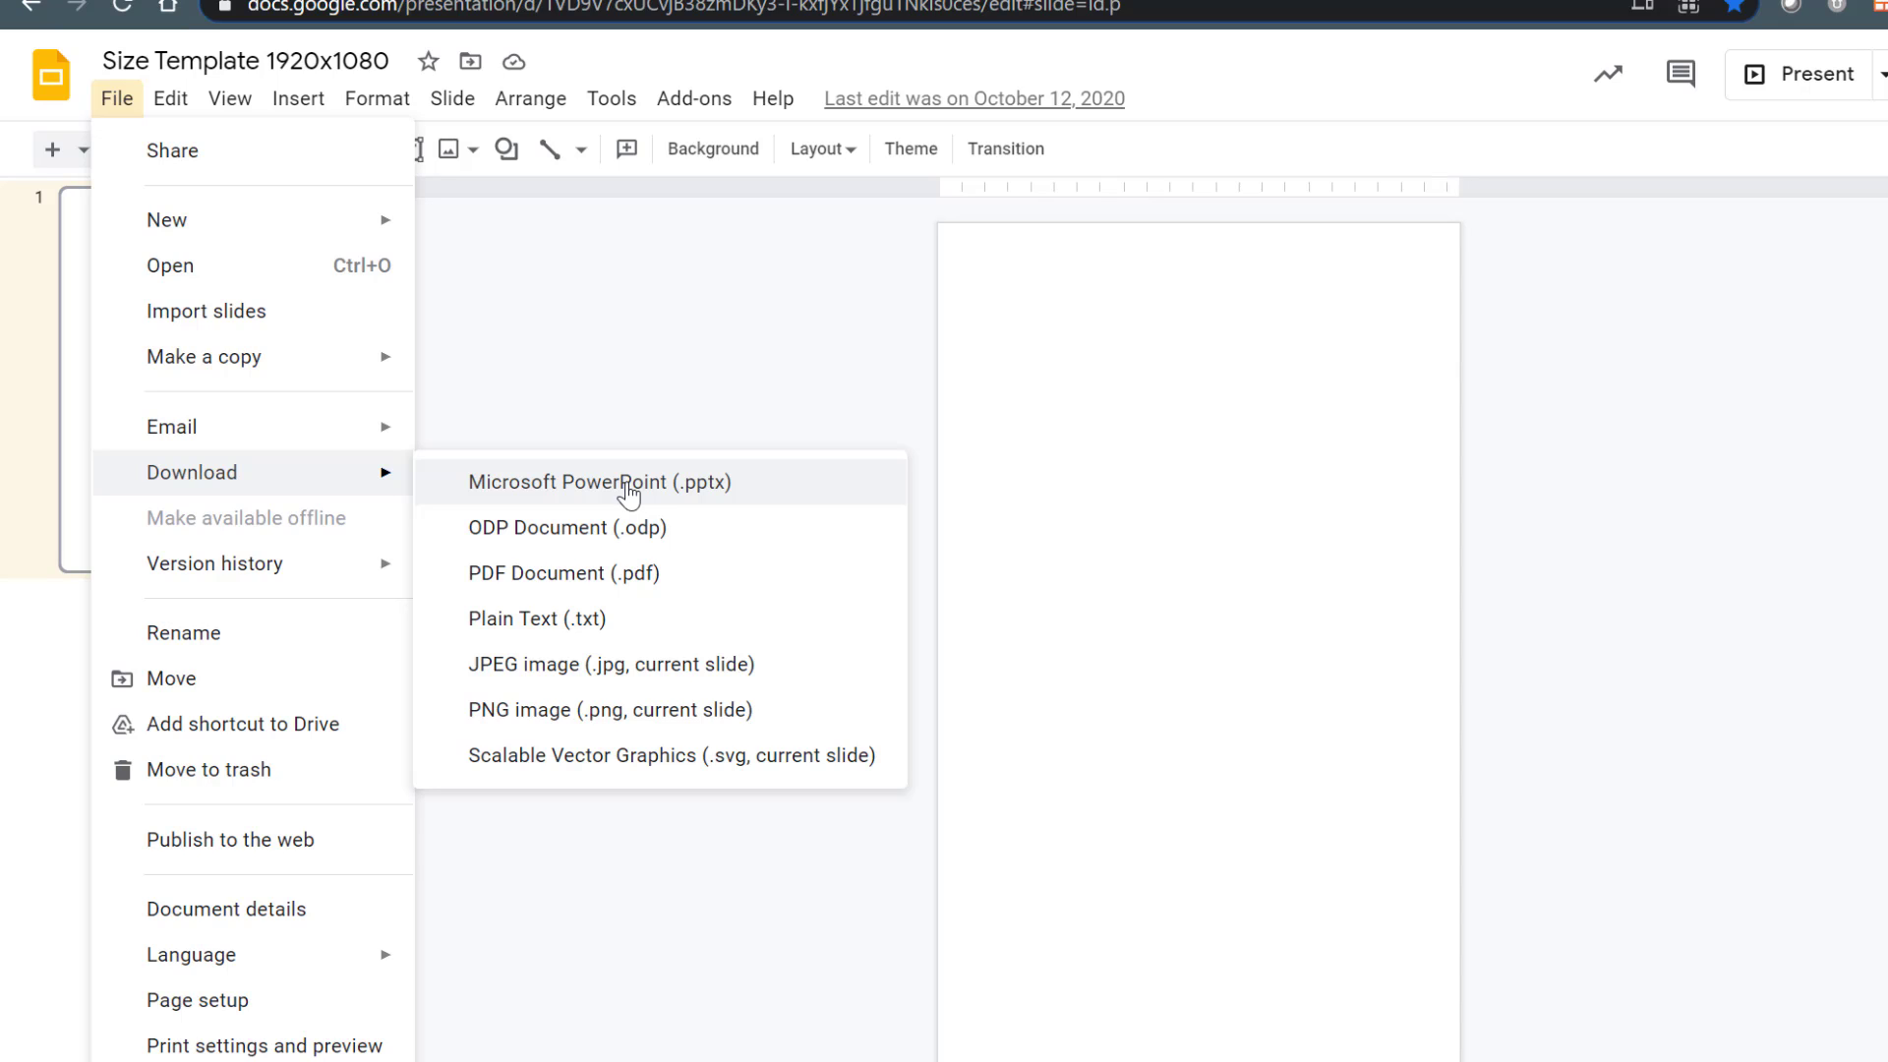
click(604, 664)
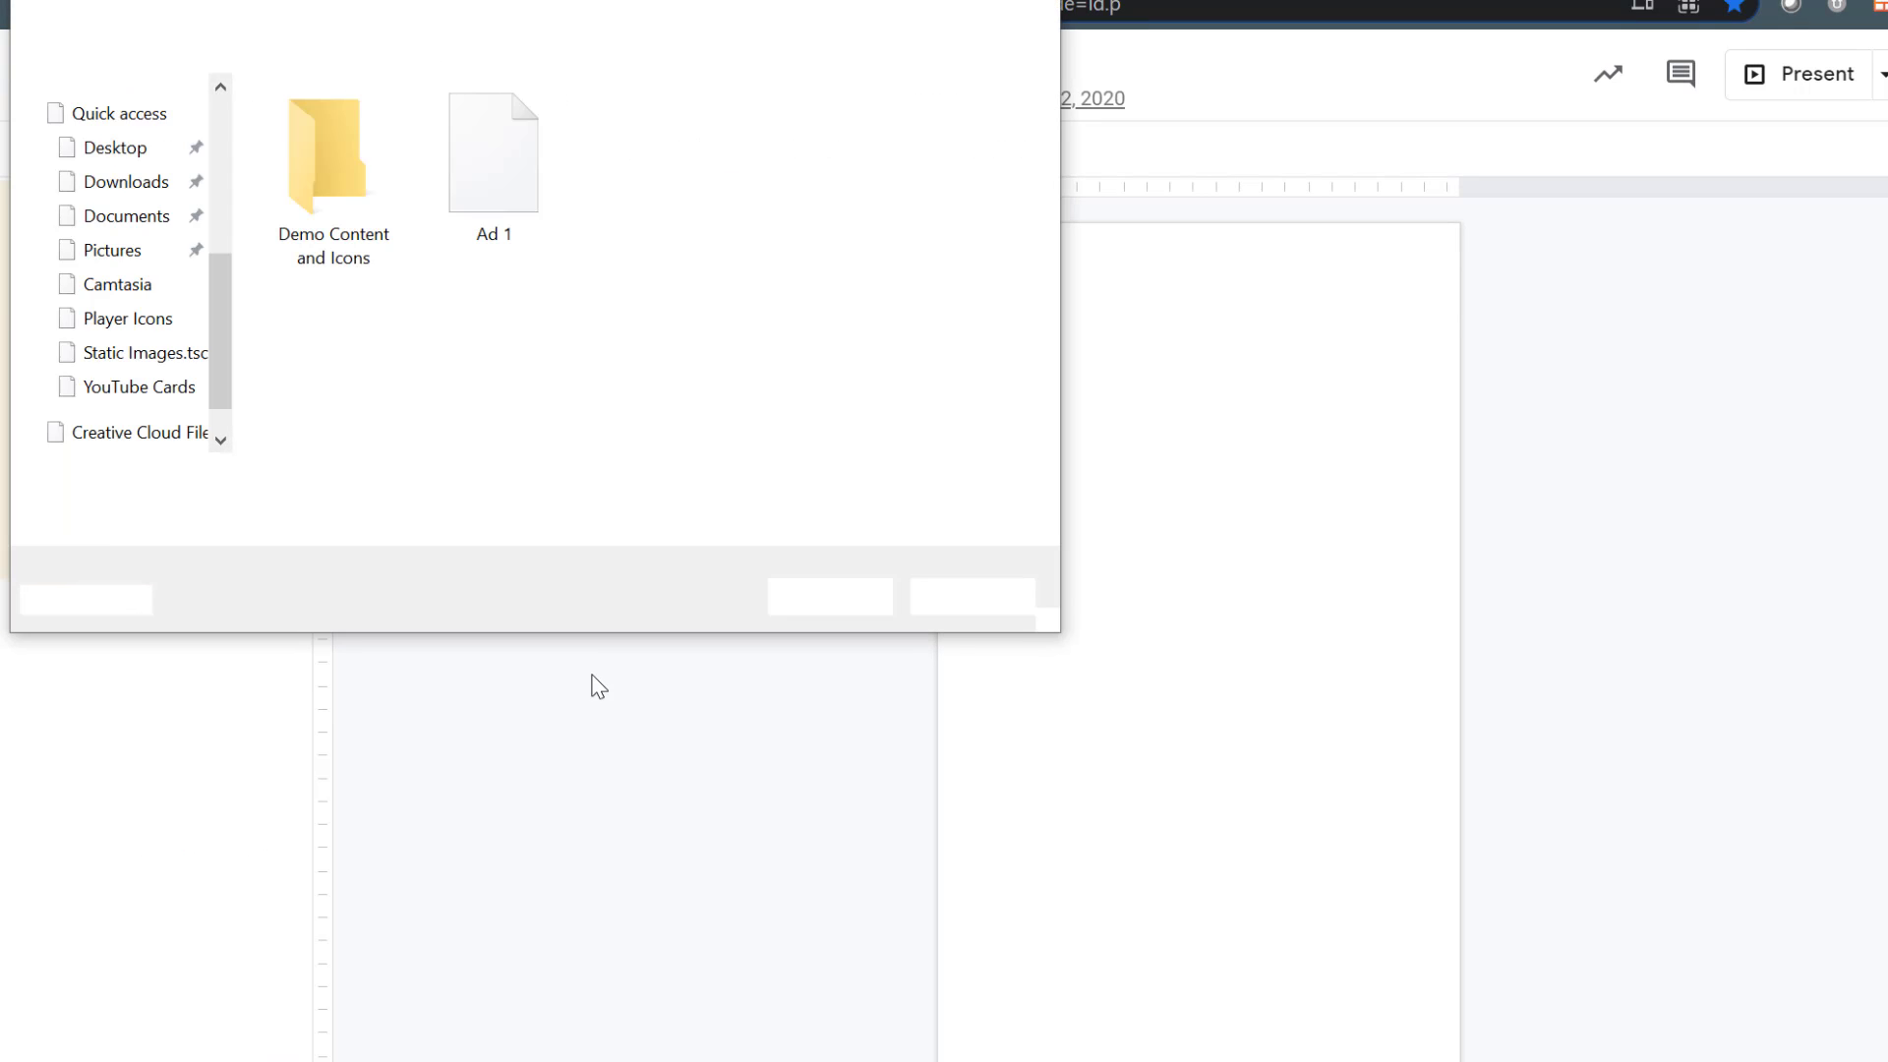
click(493, 214)
click(479, 480)
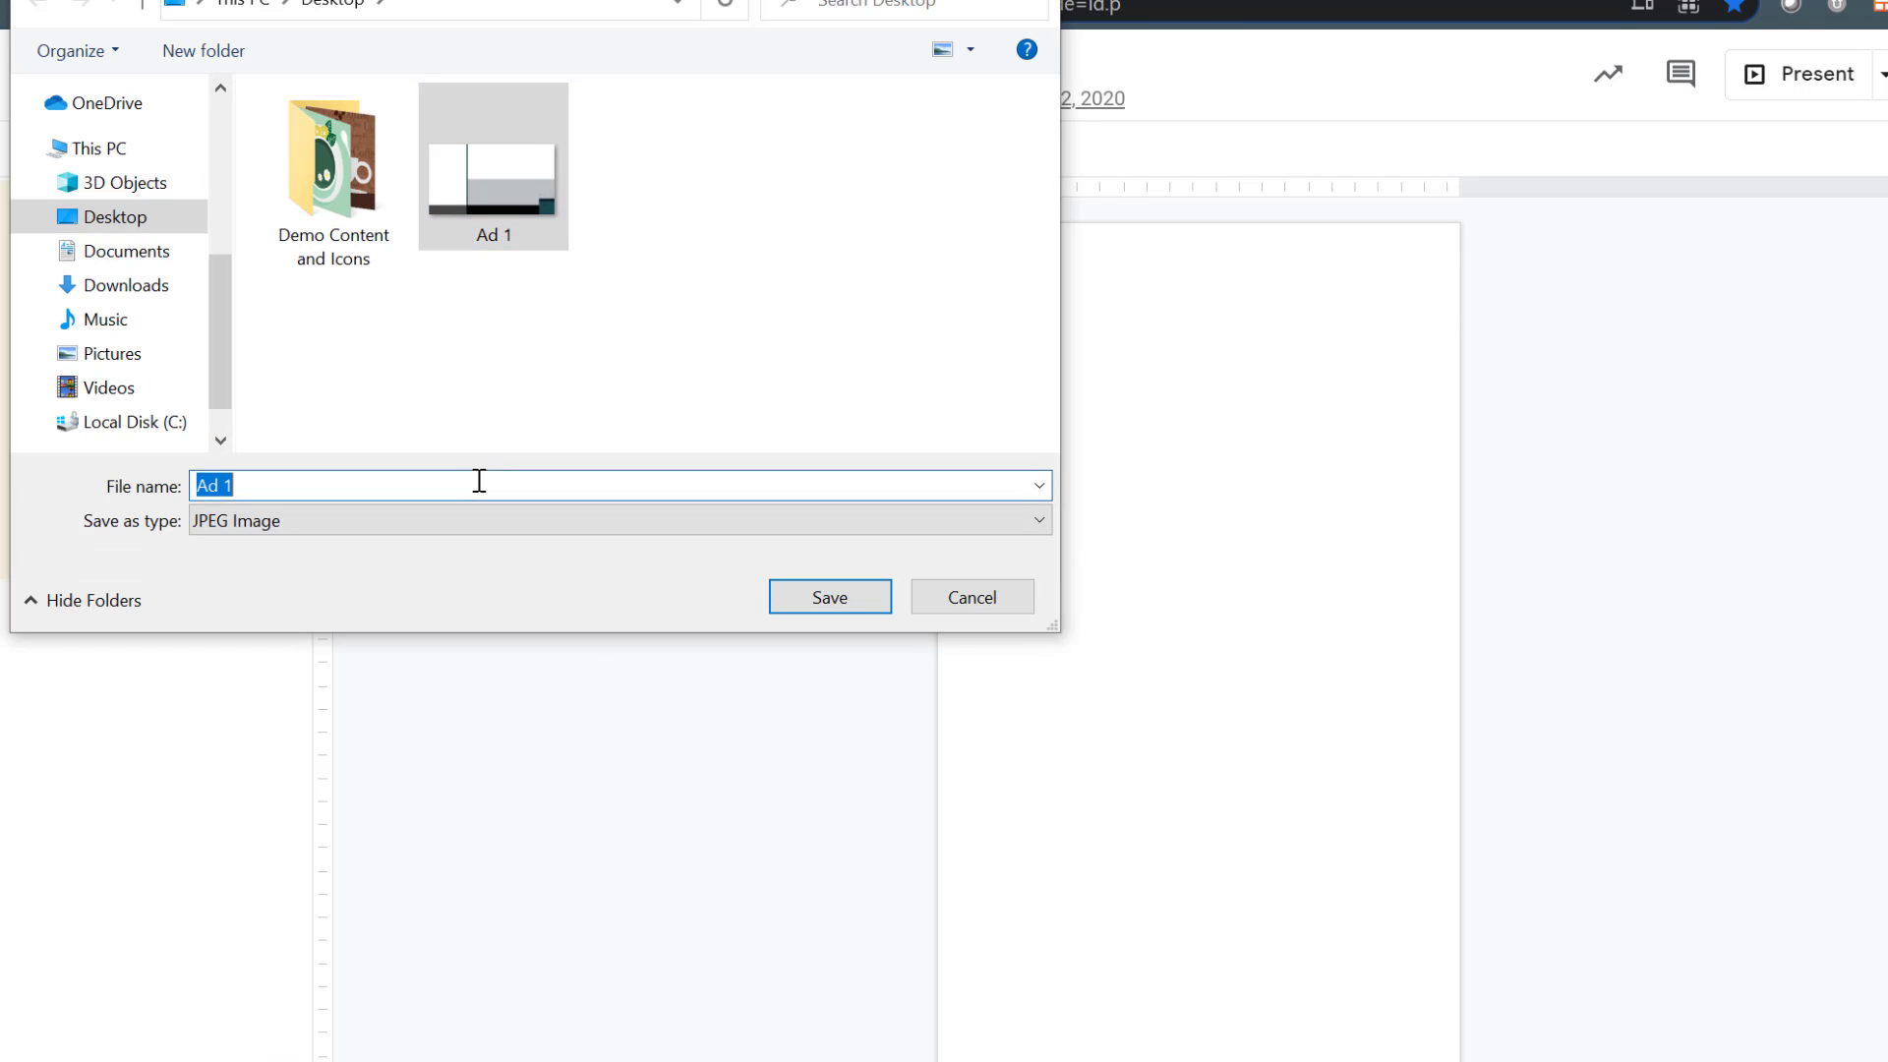
click(485, 484)
key(BackSpace)
text(2)
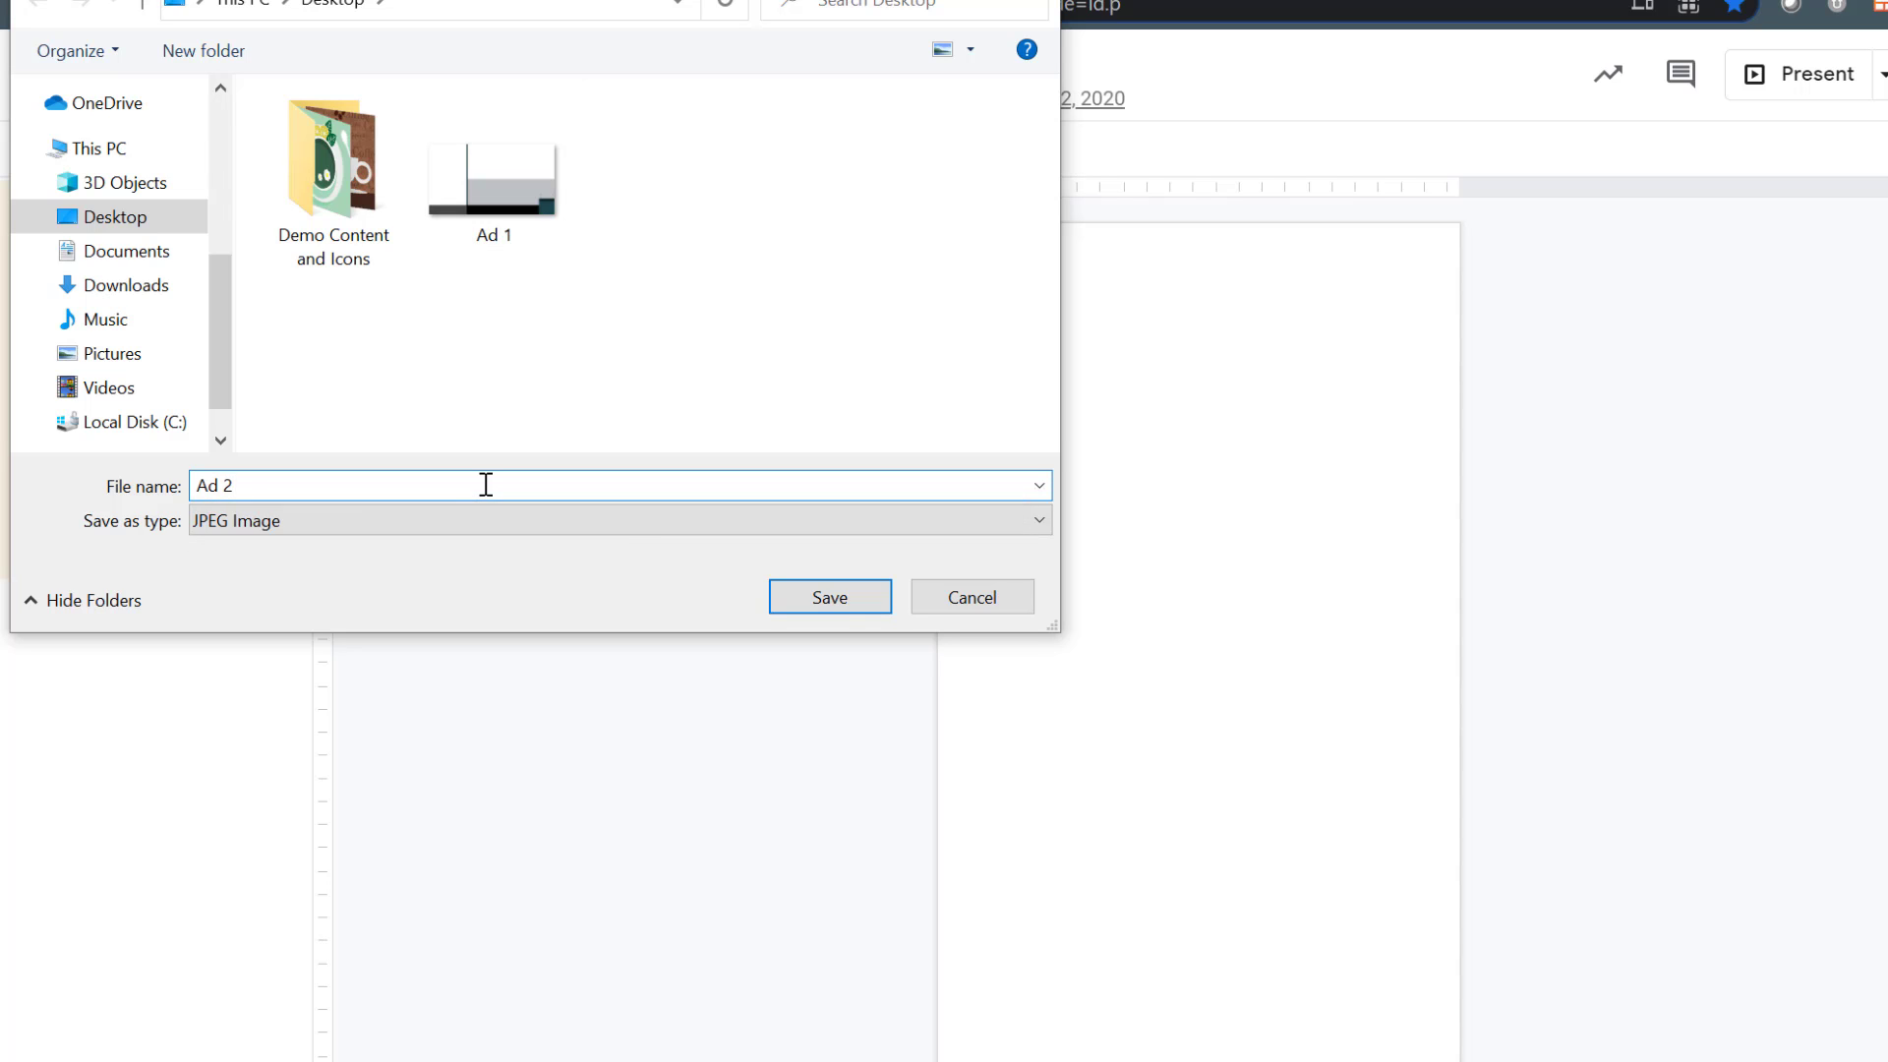
click(828, 602)
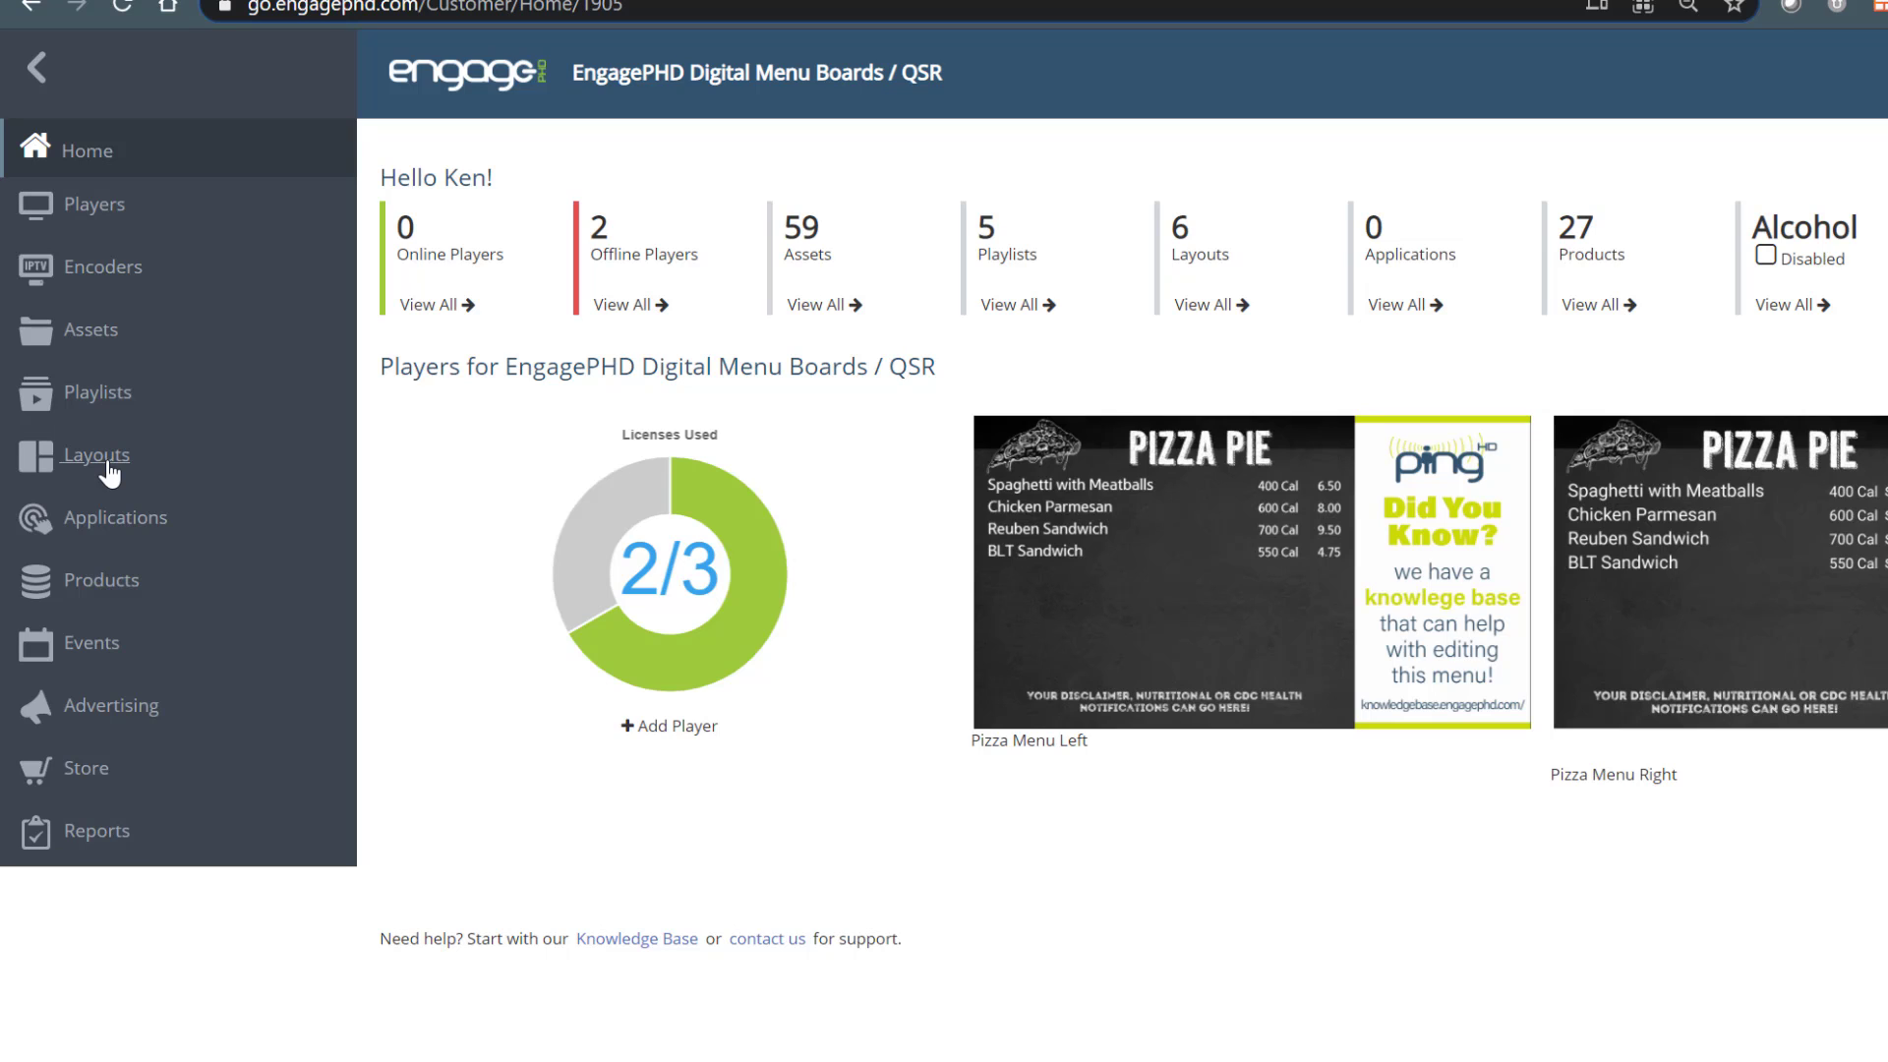
- Switch to EngagePHD and open the Promotions playlist for editing
click(109, 394)
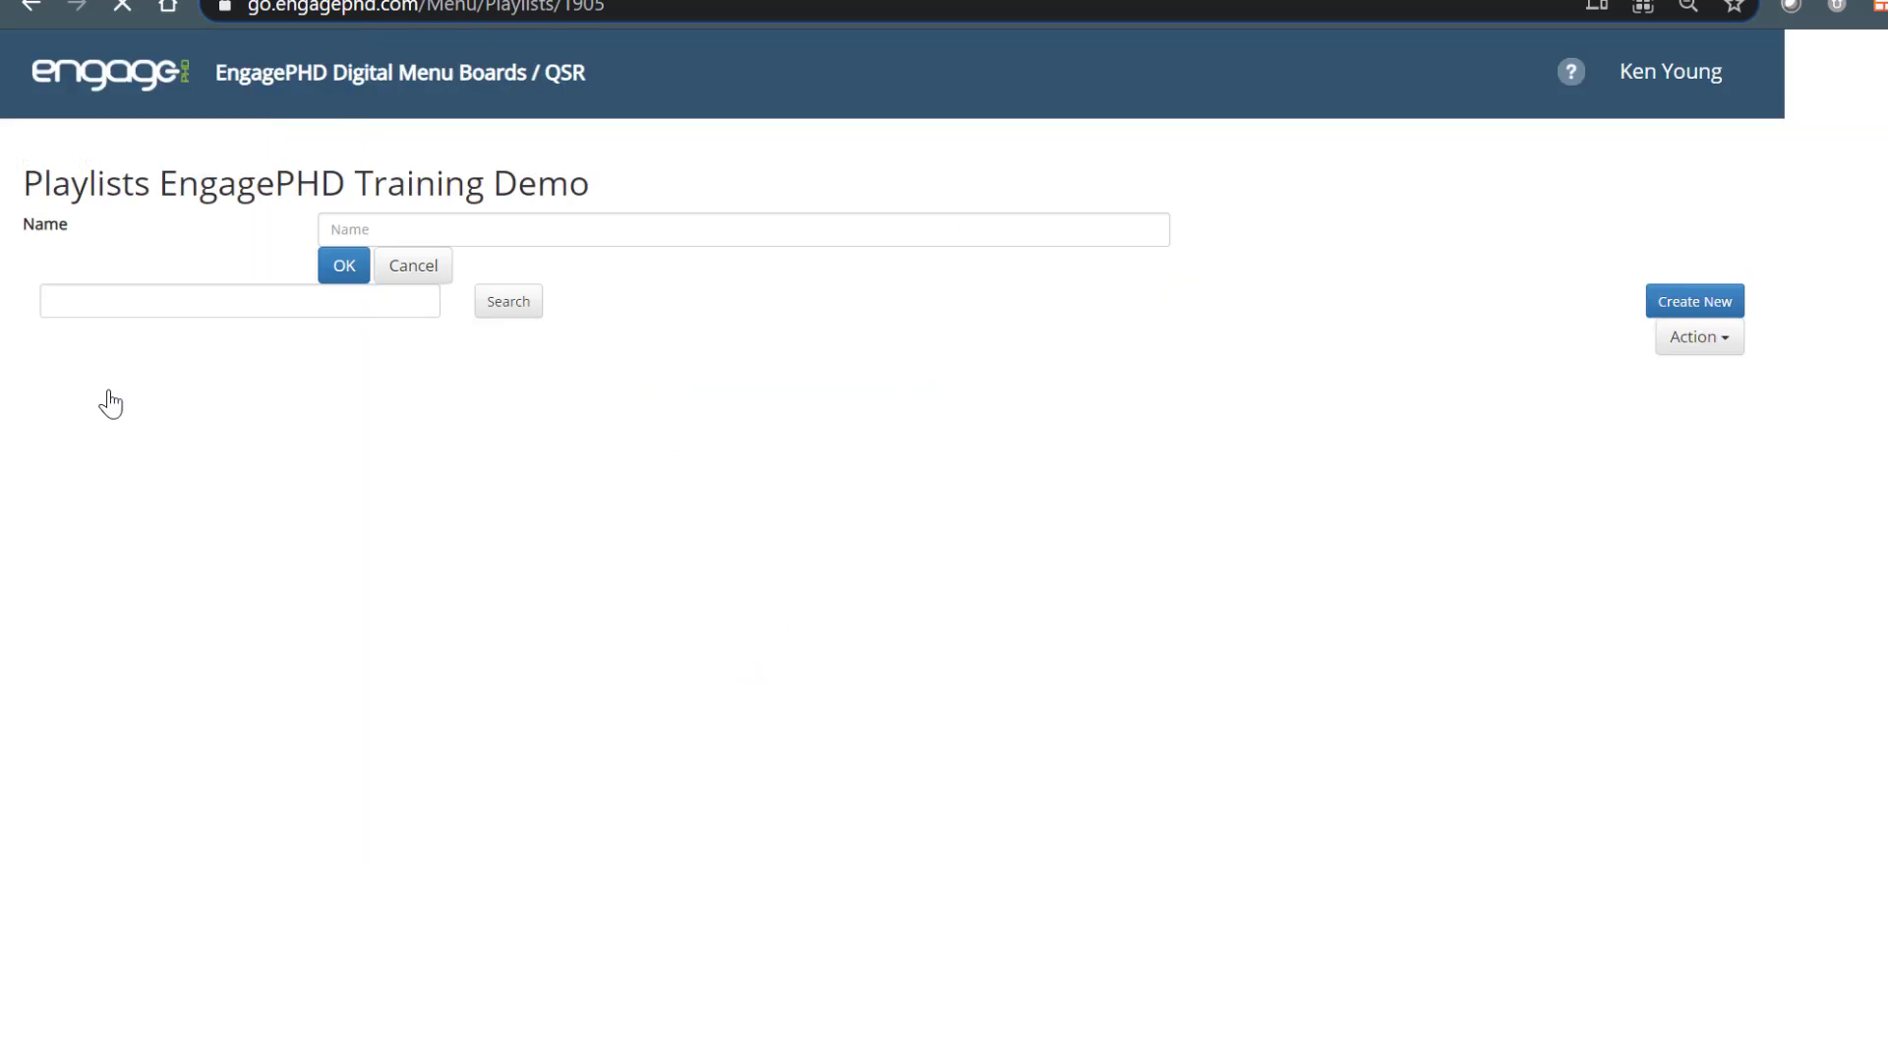
click(633, 578)
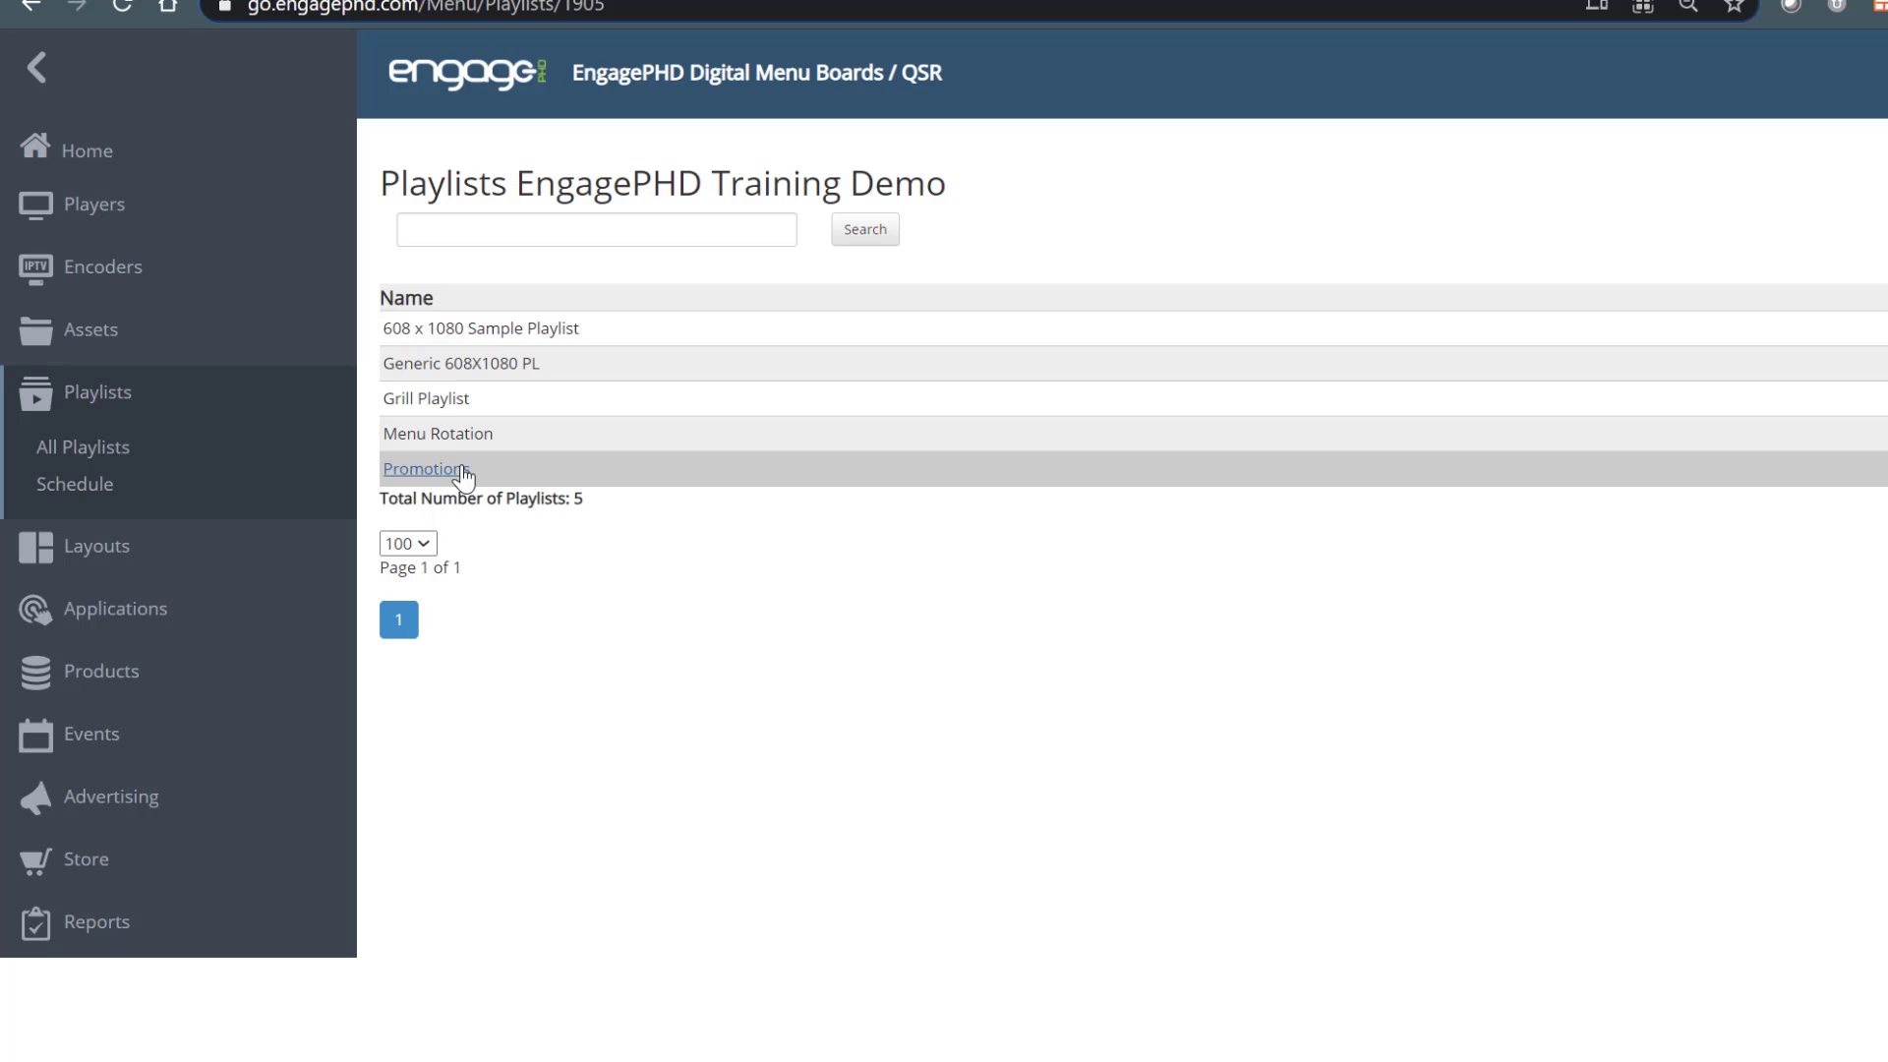
click(425, 468)
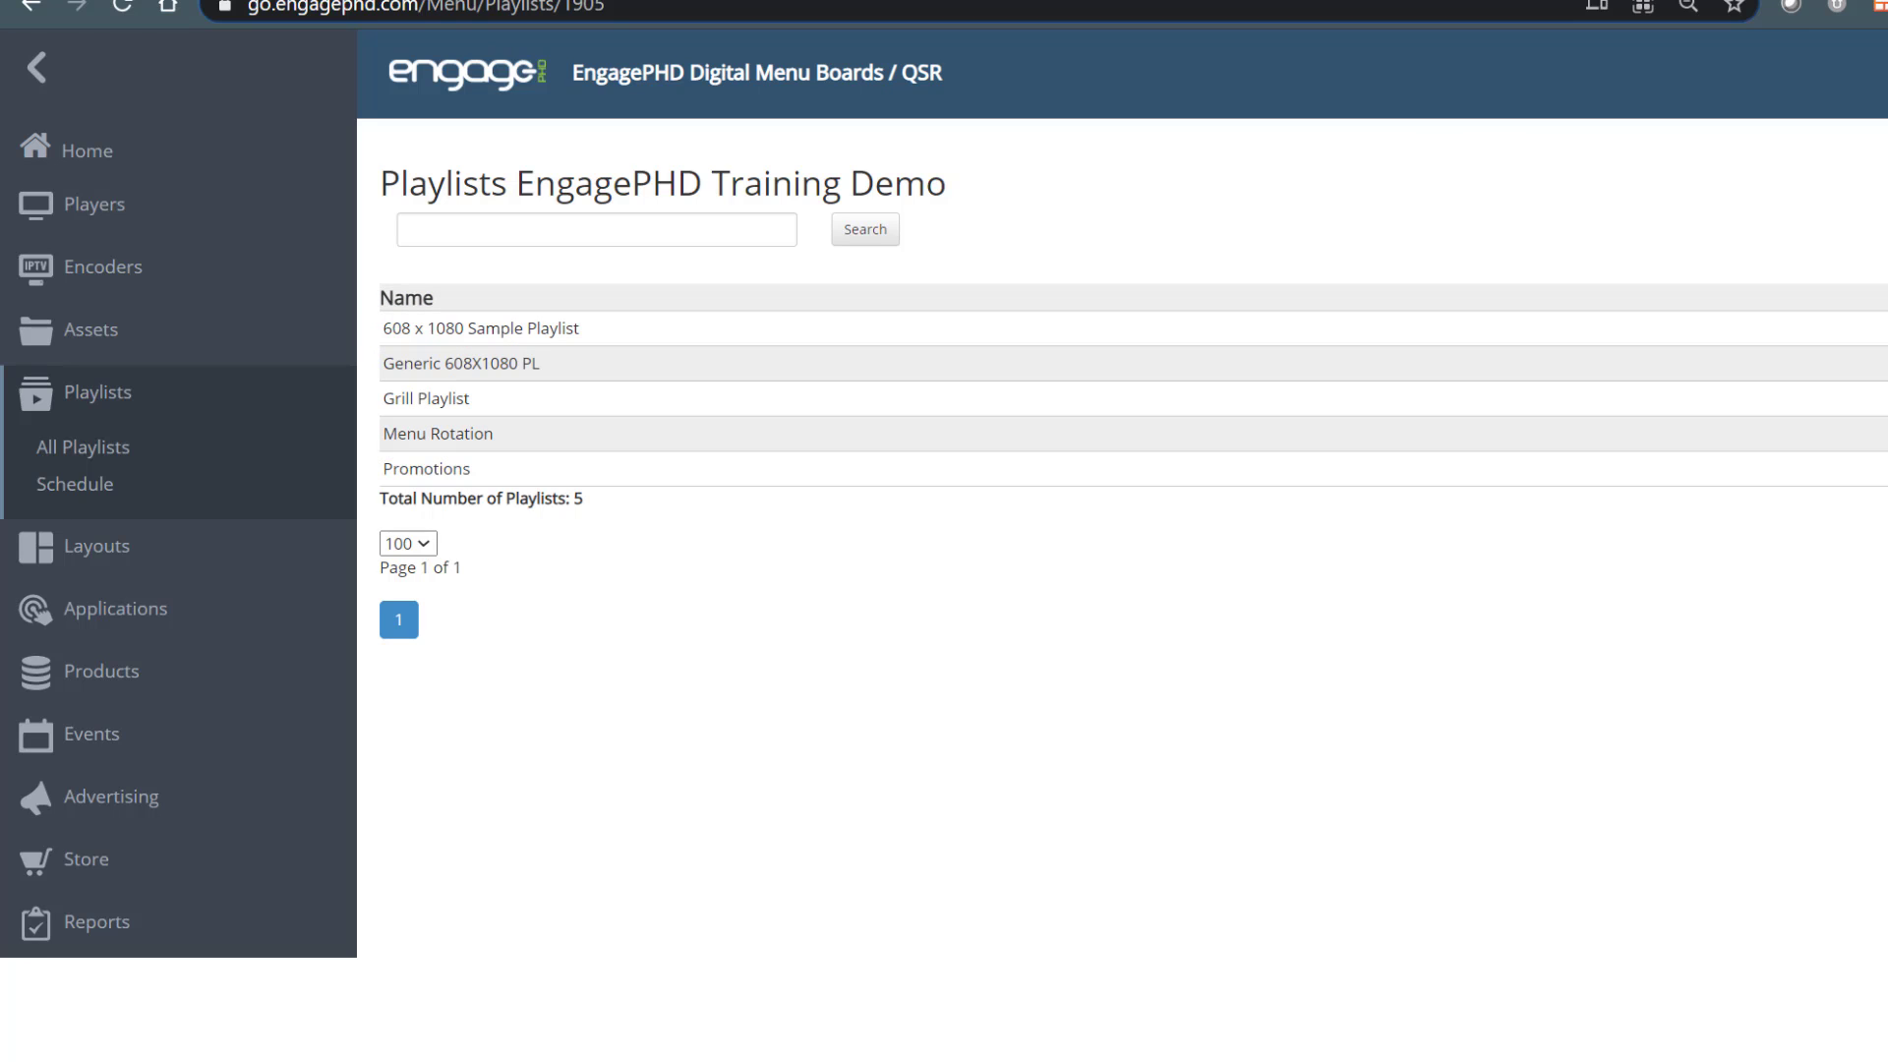
click(428, 472)
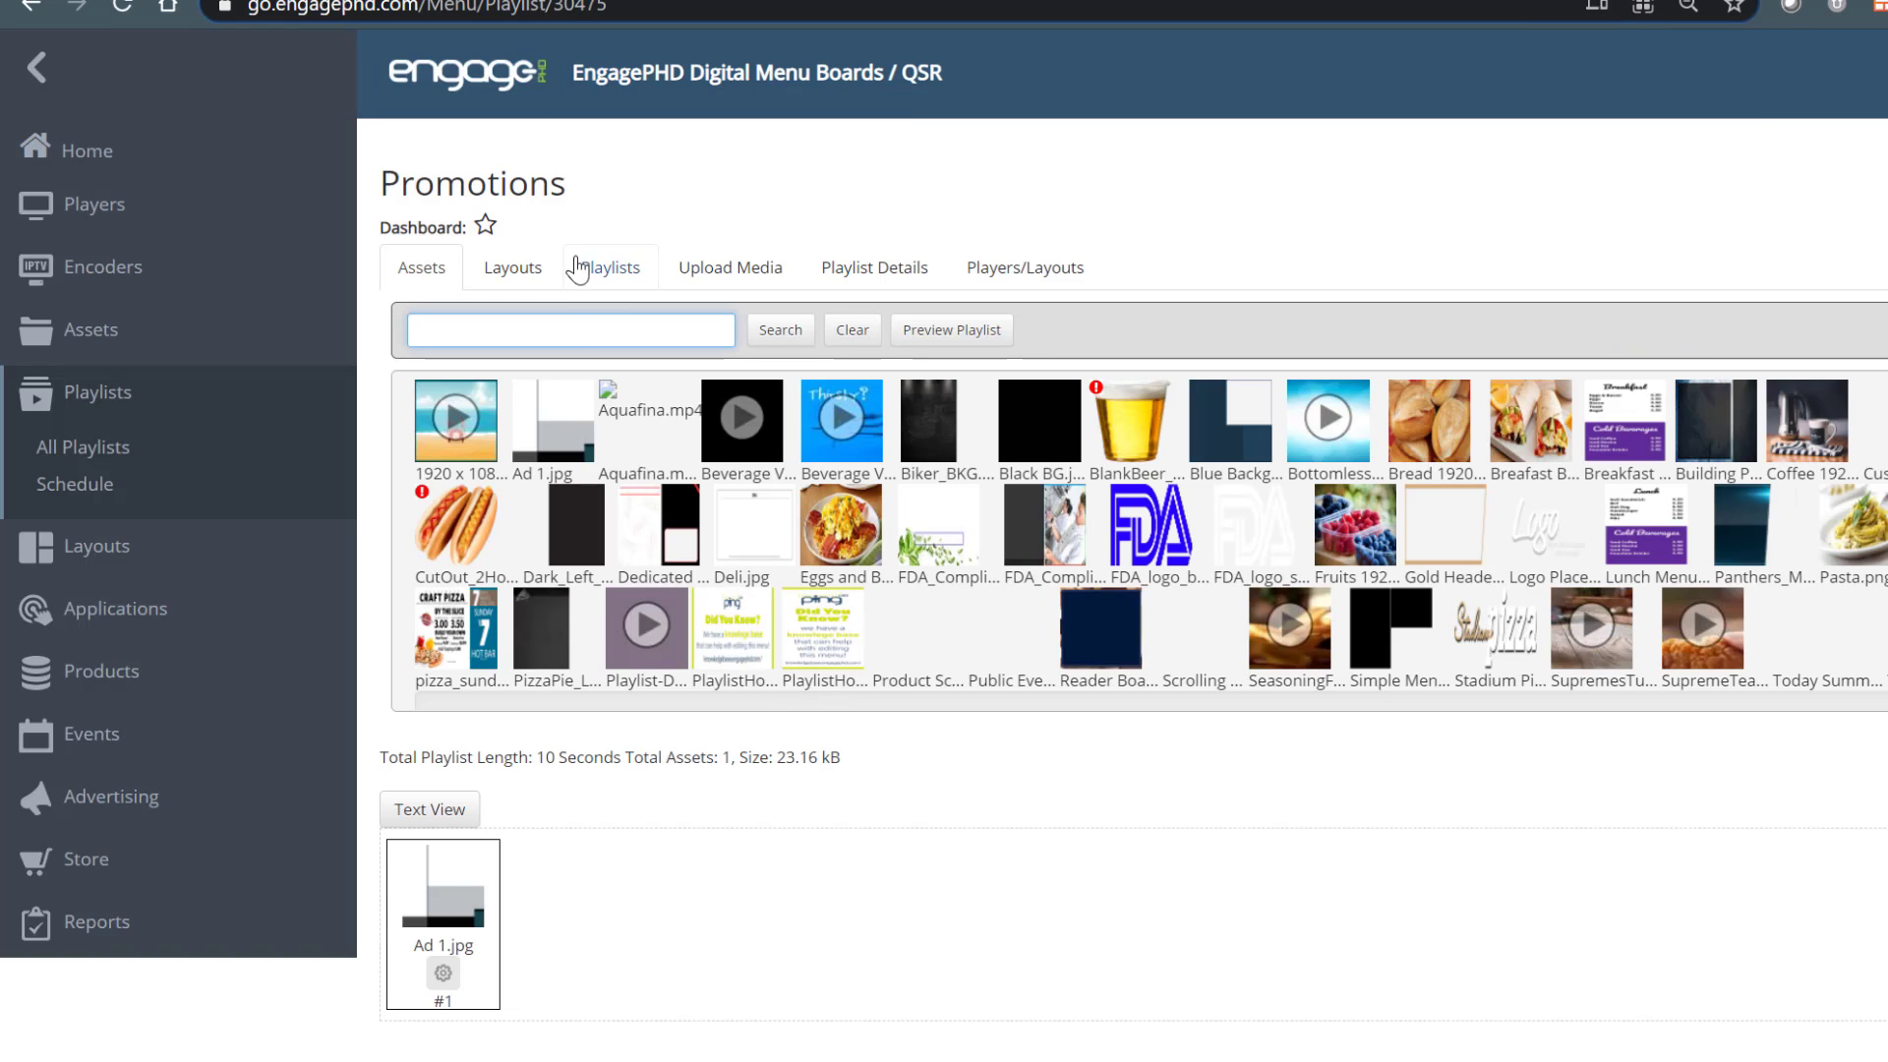
- Upload the Ad 2 image from the Desktop and add it to the Promotions playlist after Ad 1.jpg
click(727, 282)
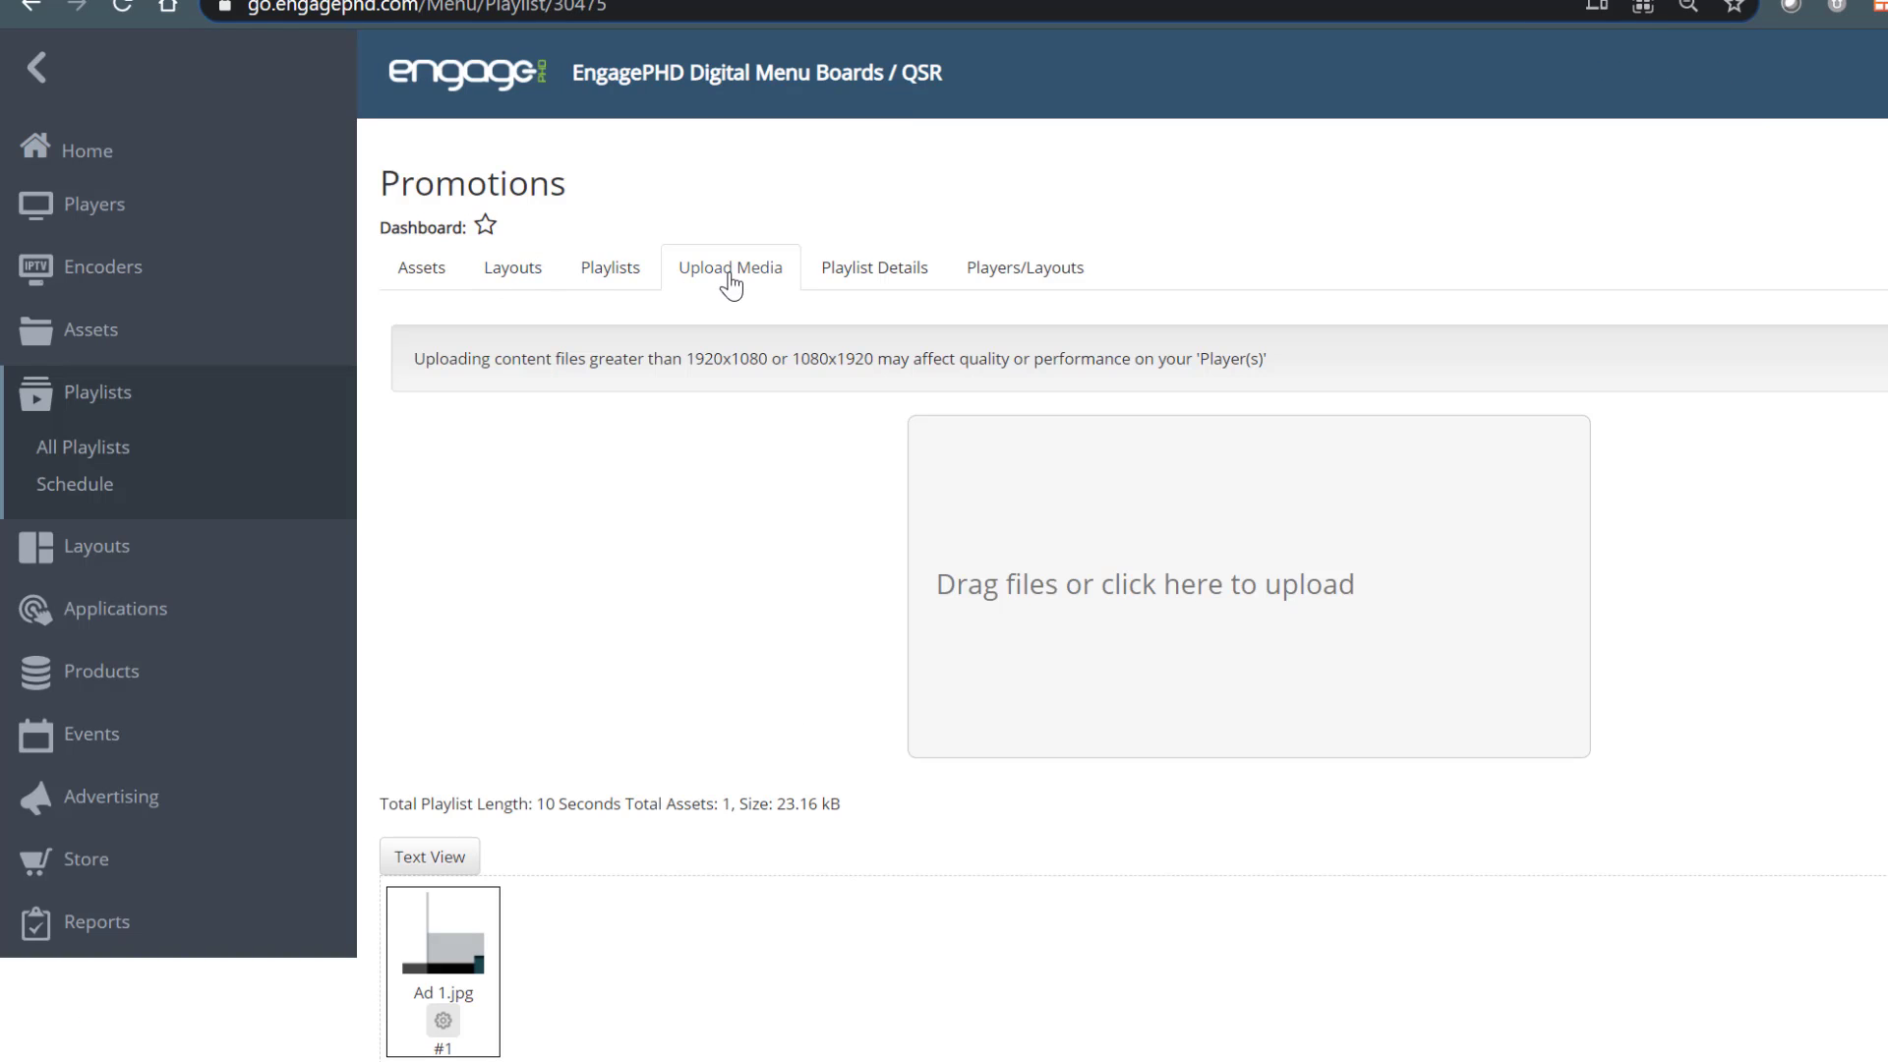
click(1066, 543)
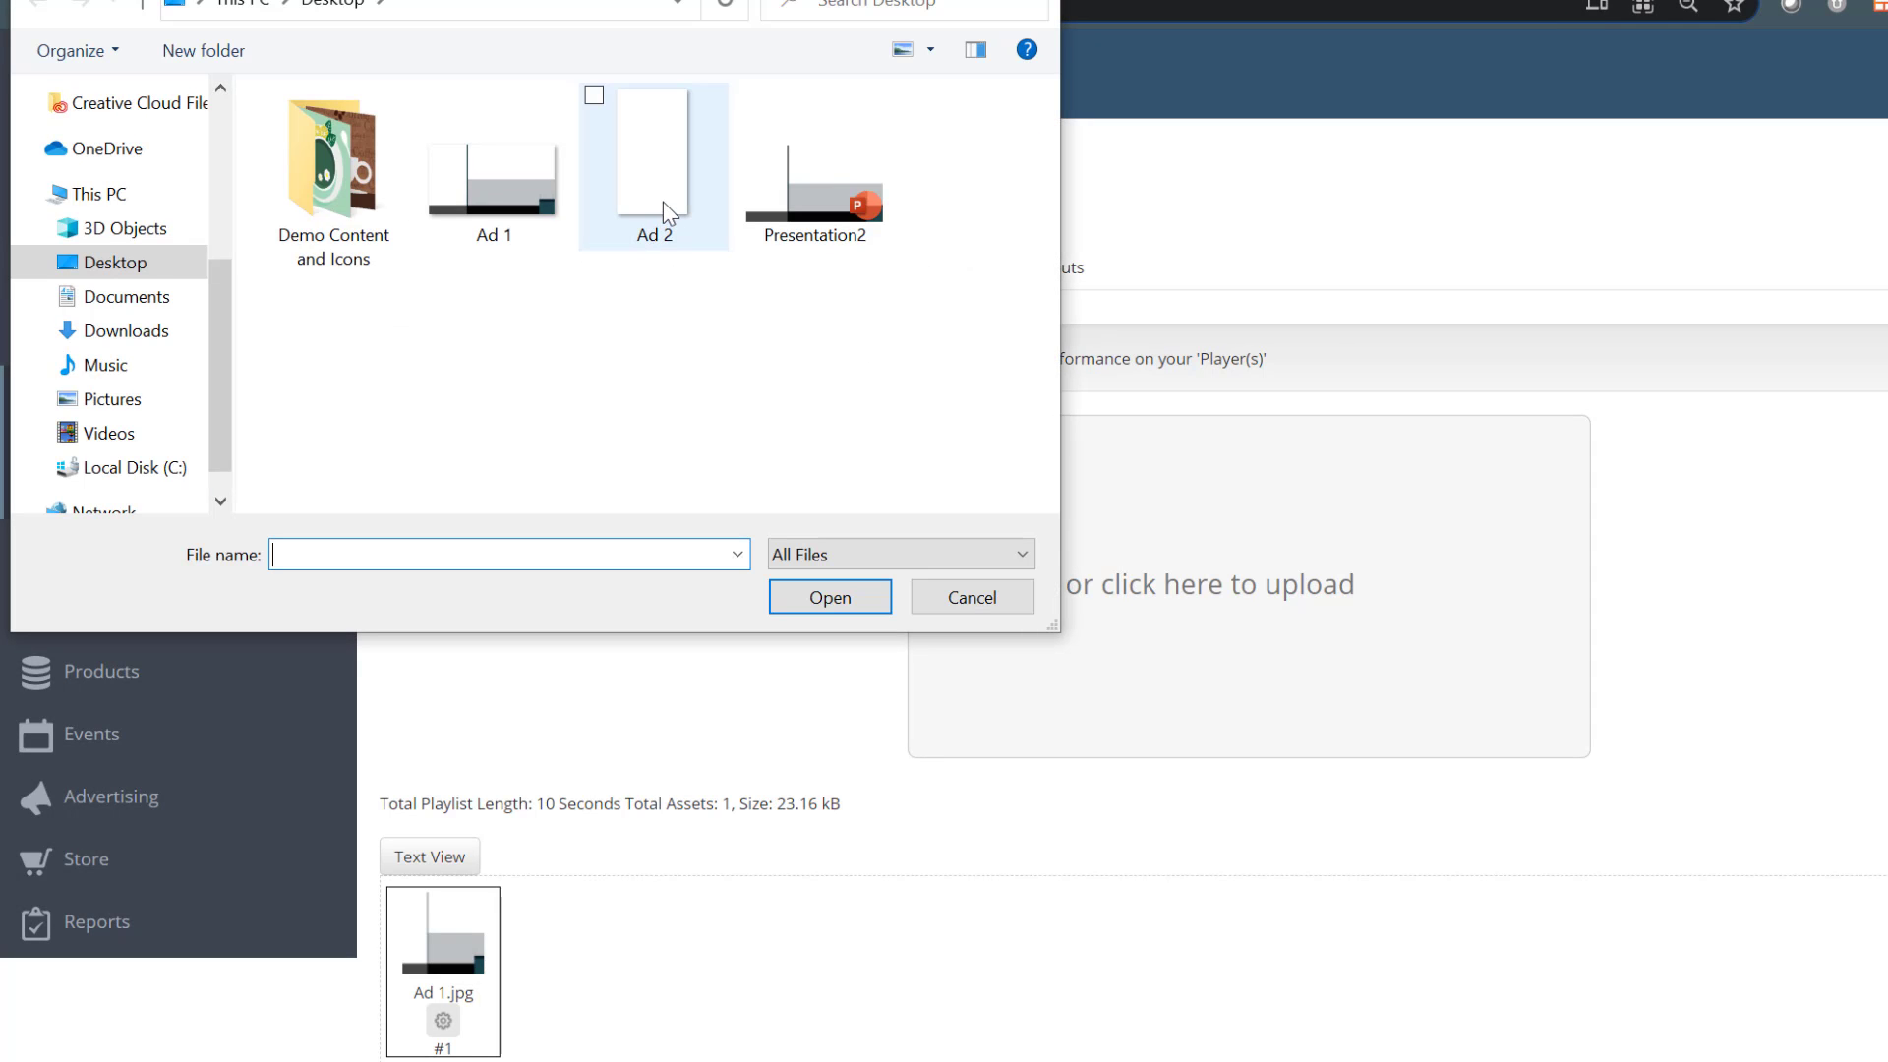
click(662, 202)
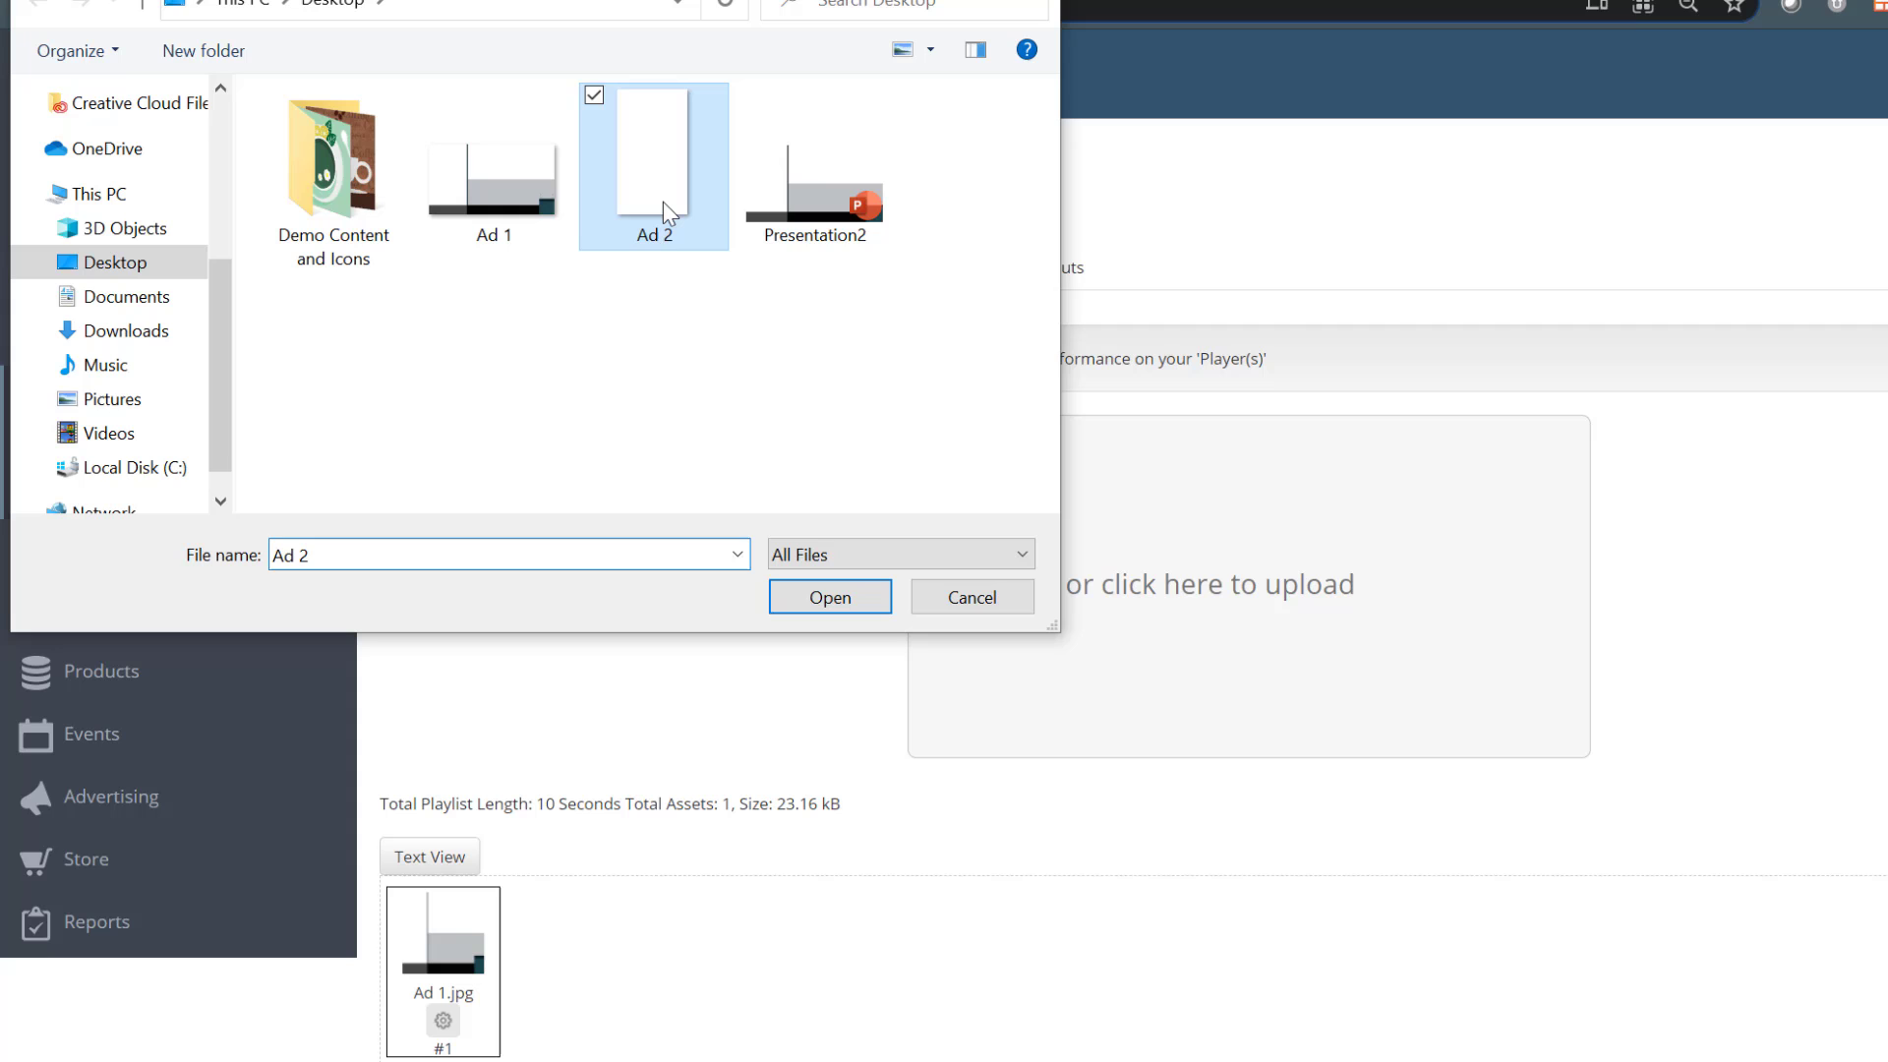
click(829, 596)
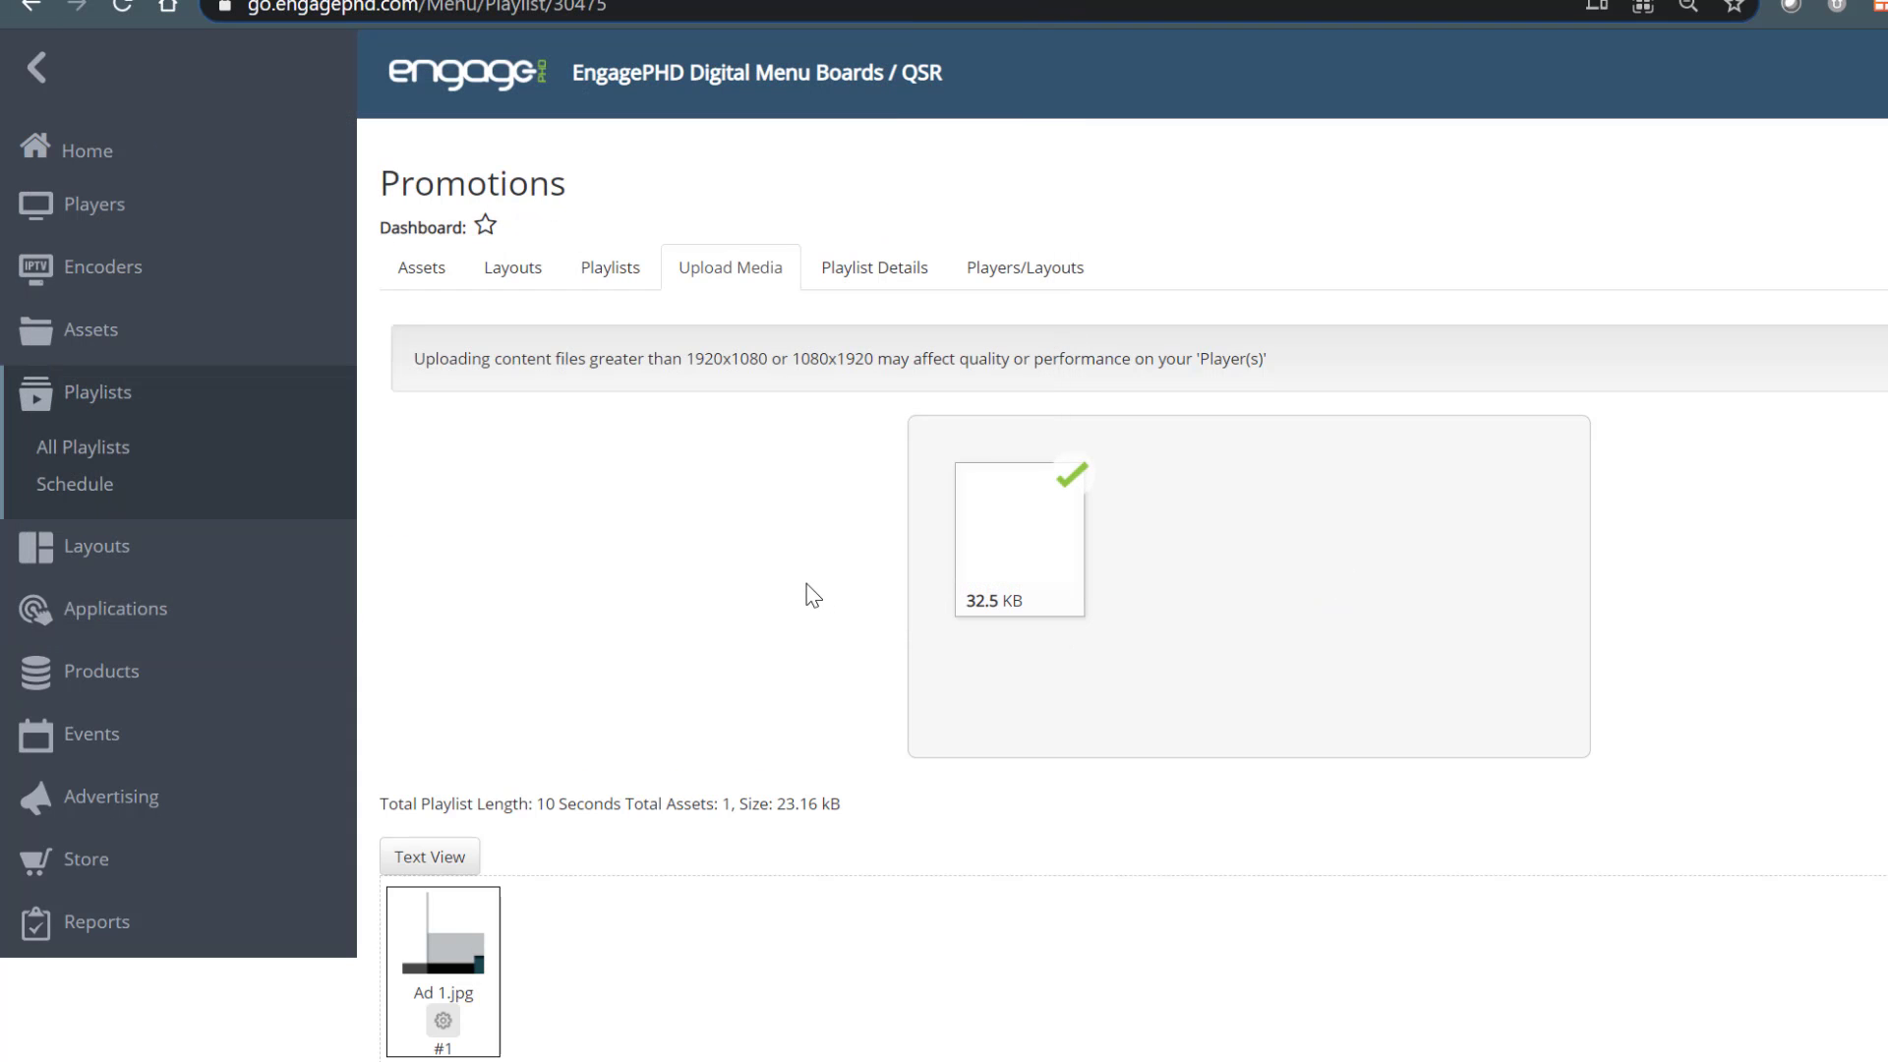
click(418, 278)
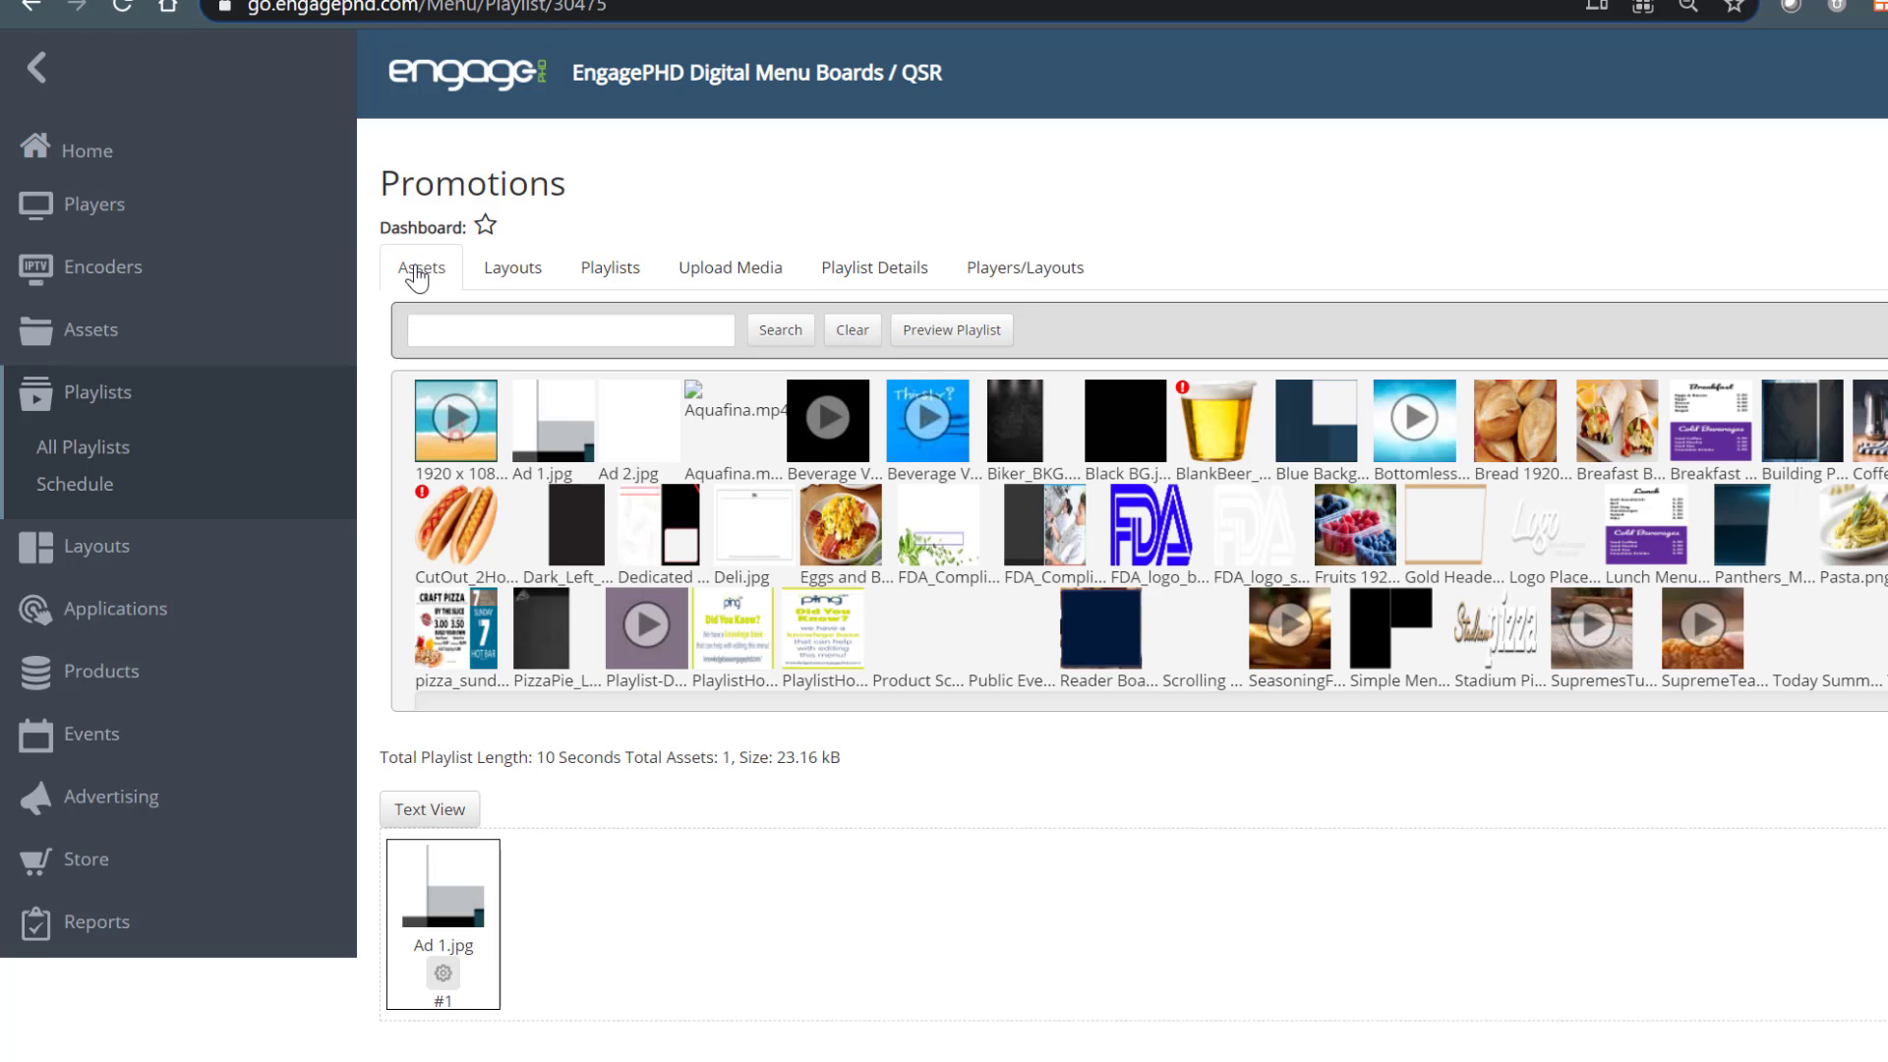
drag(639, 423, 601, 895)
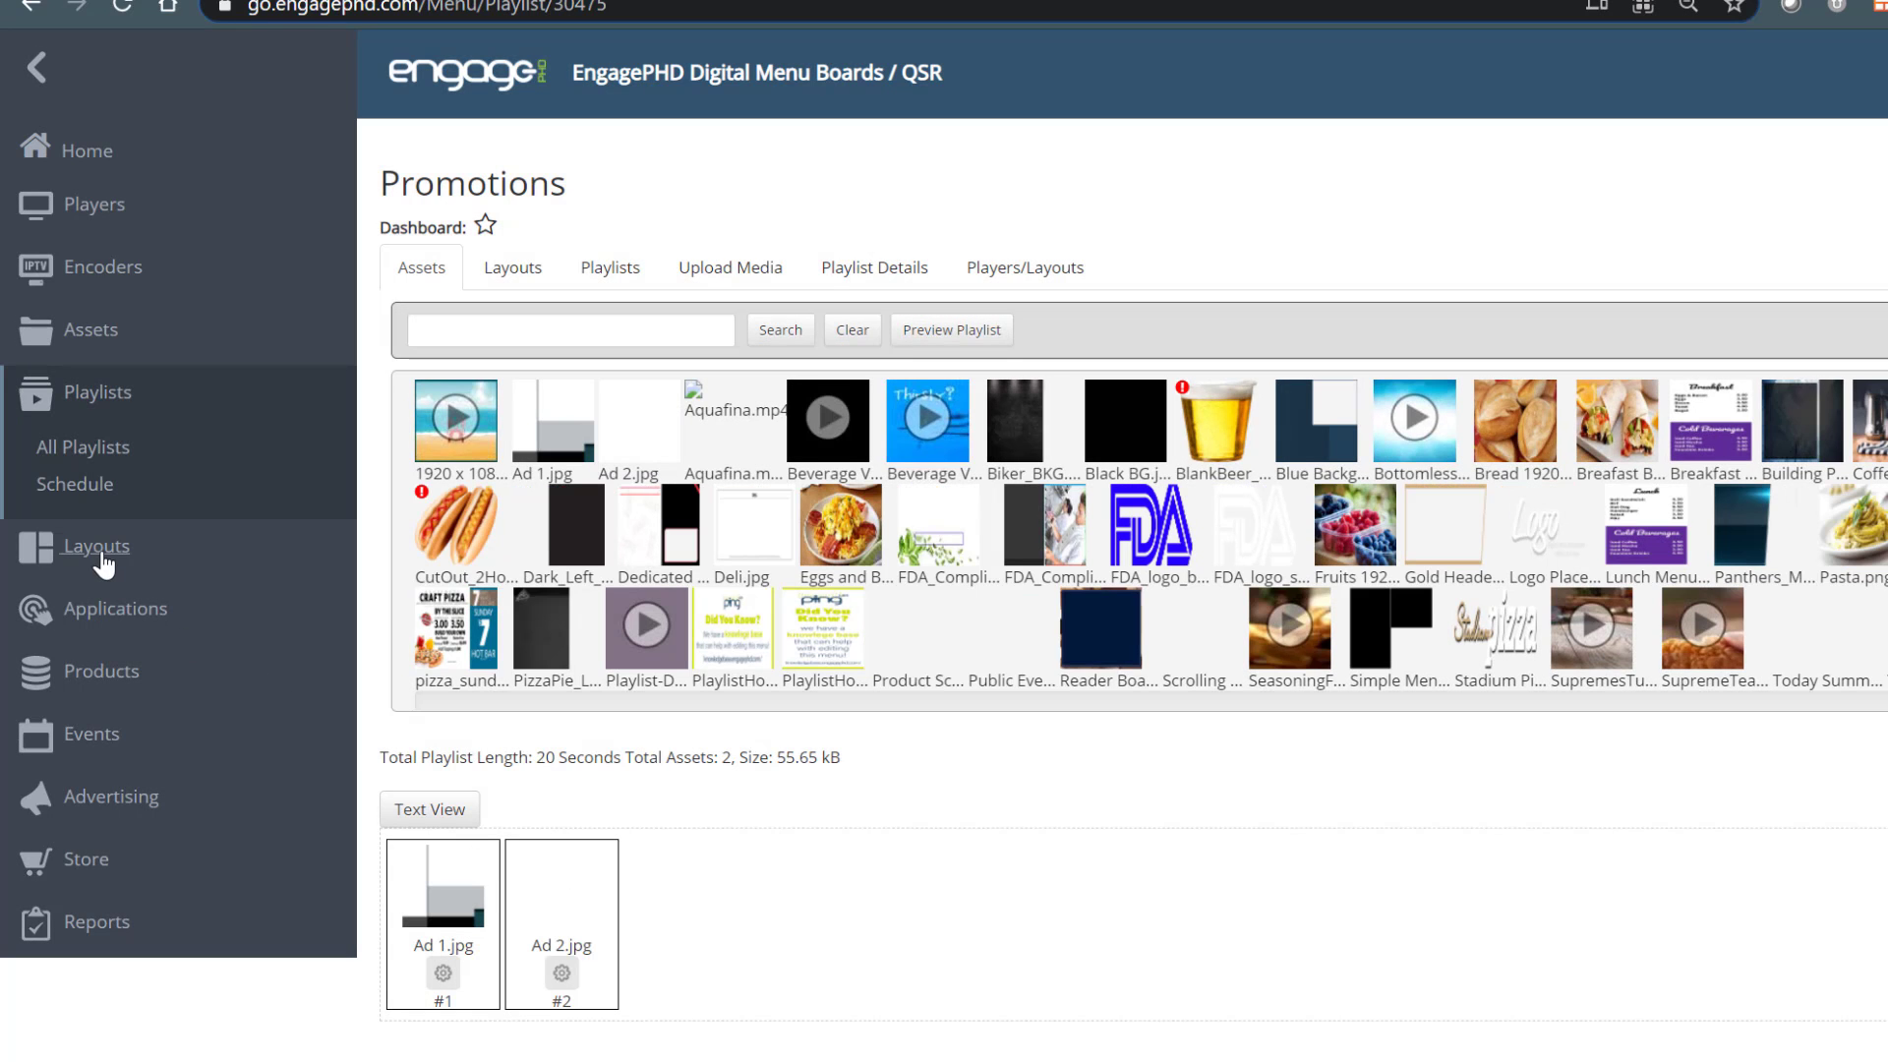
- Start a new layout and name it Sample
click(103, 561)
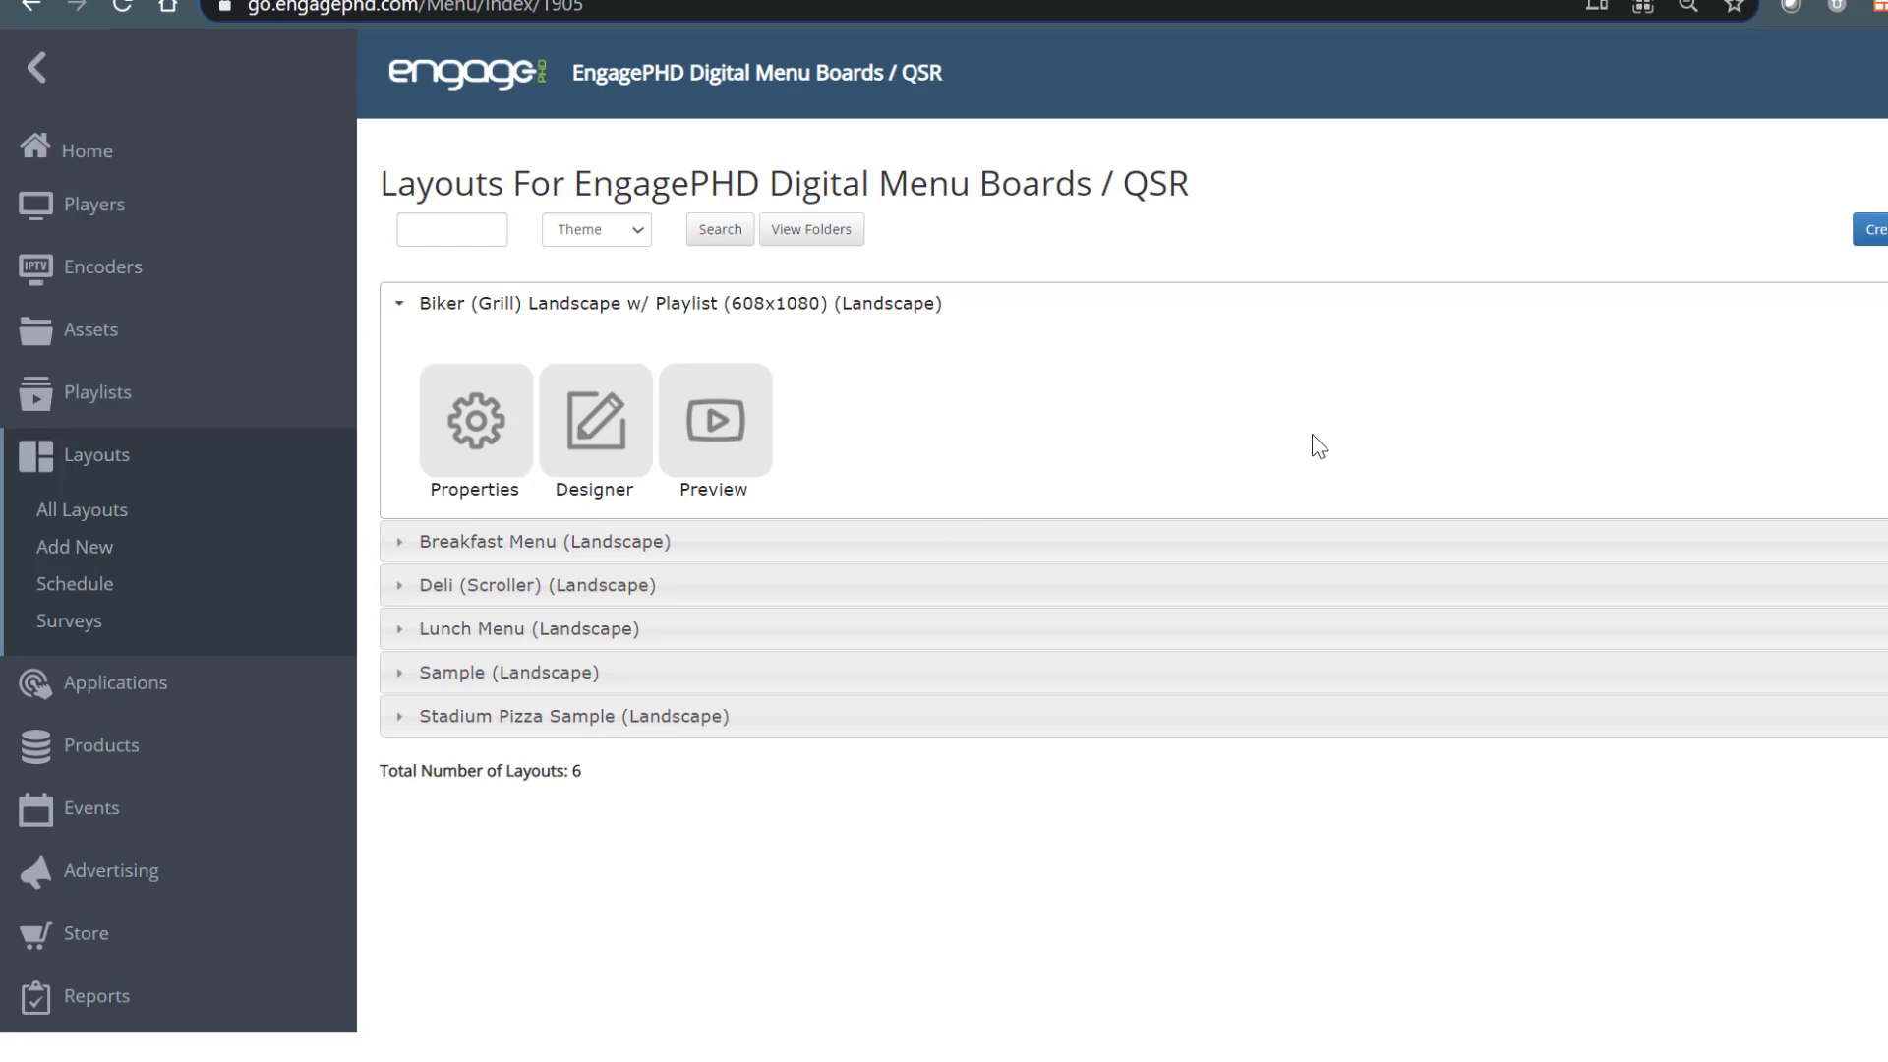
click(1873, 229)
click(811, 295)
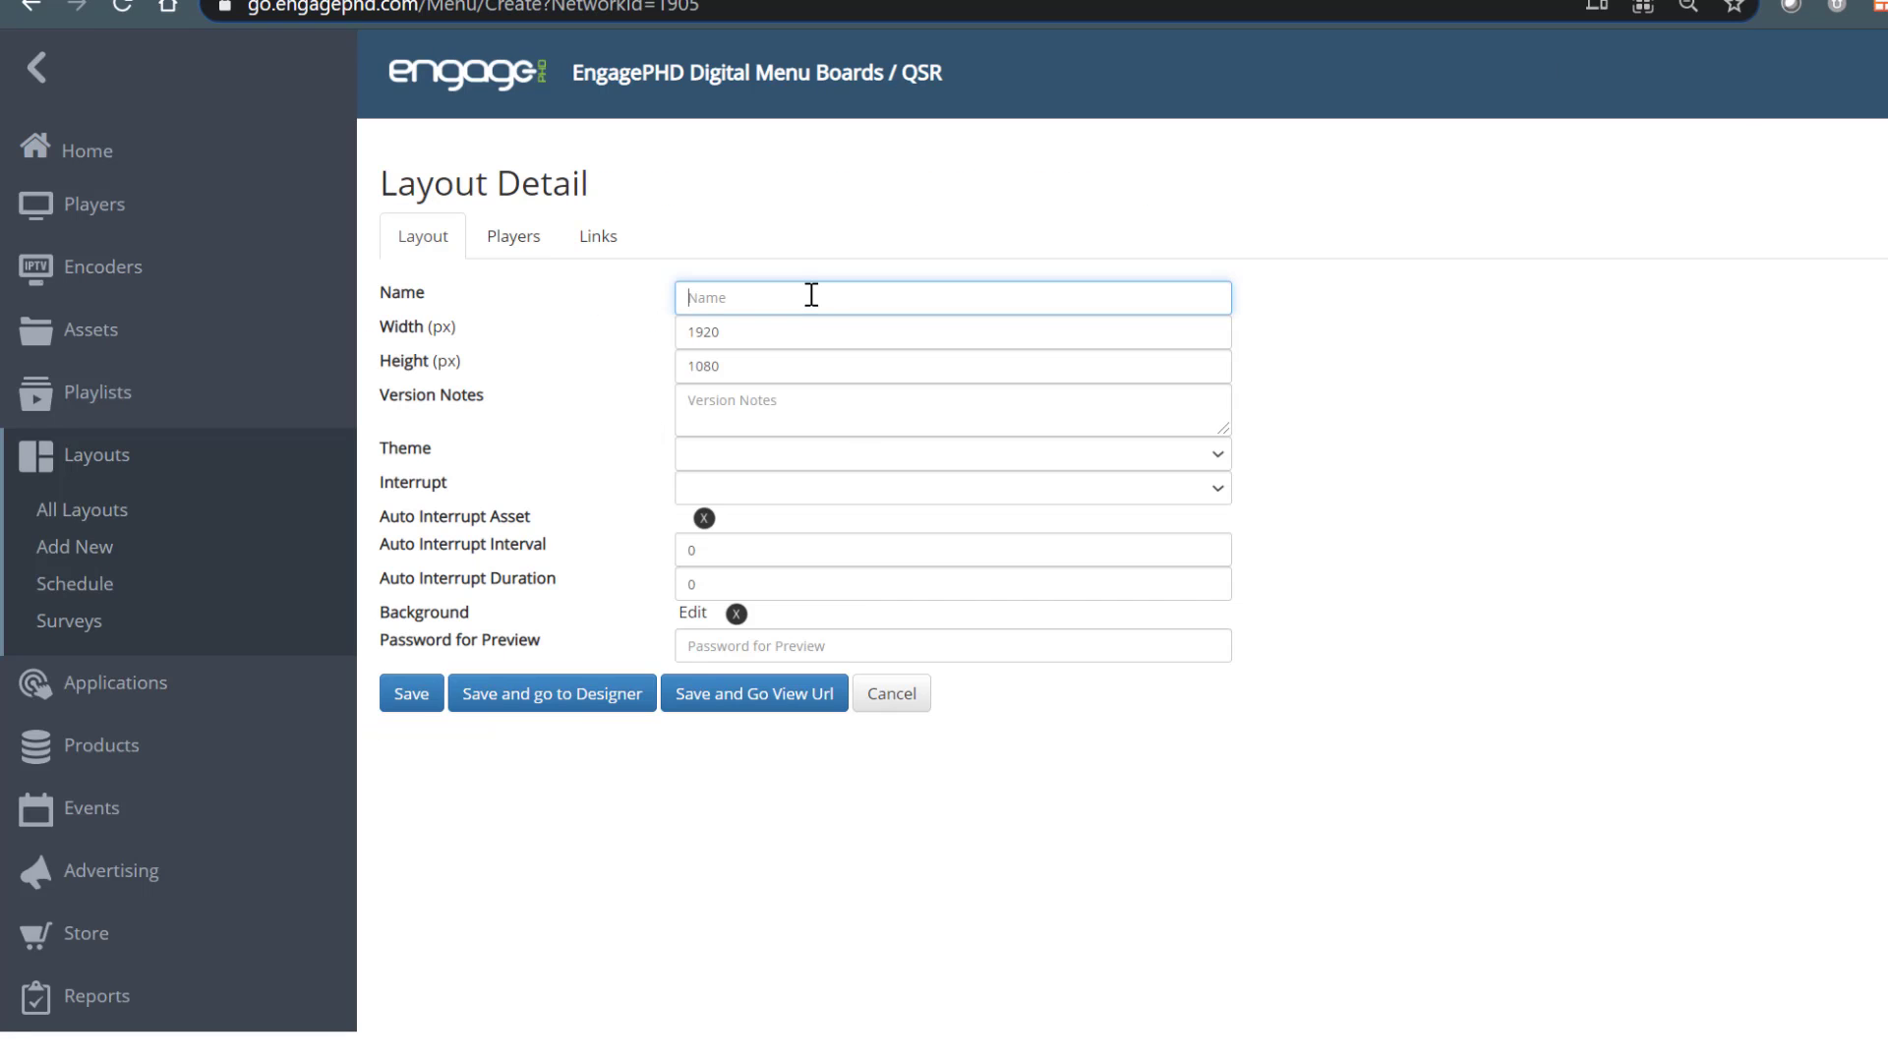
text(S)
key(BackSpace)
text(Sample)
- Set the Sample layout to 1080 px wide and 1920 px high, then save it and open it in the designer
double_click(695, 331)
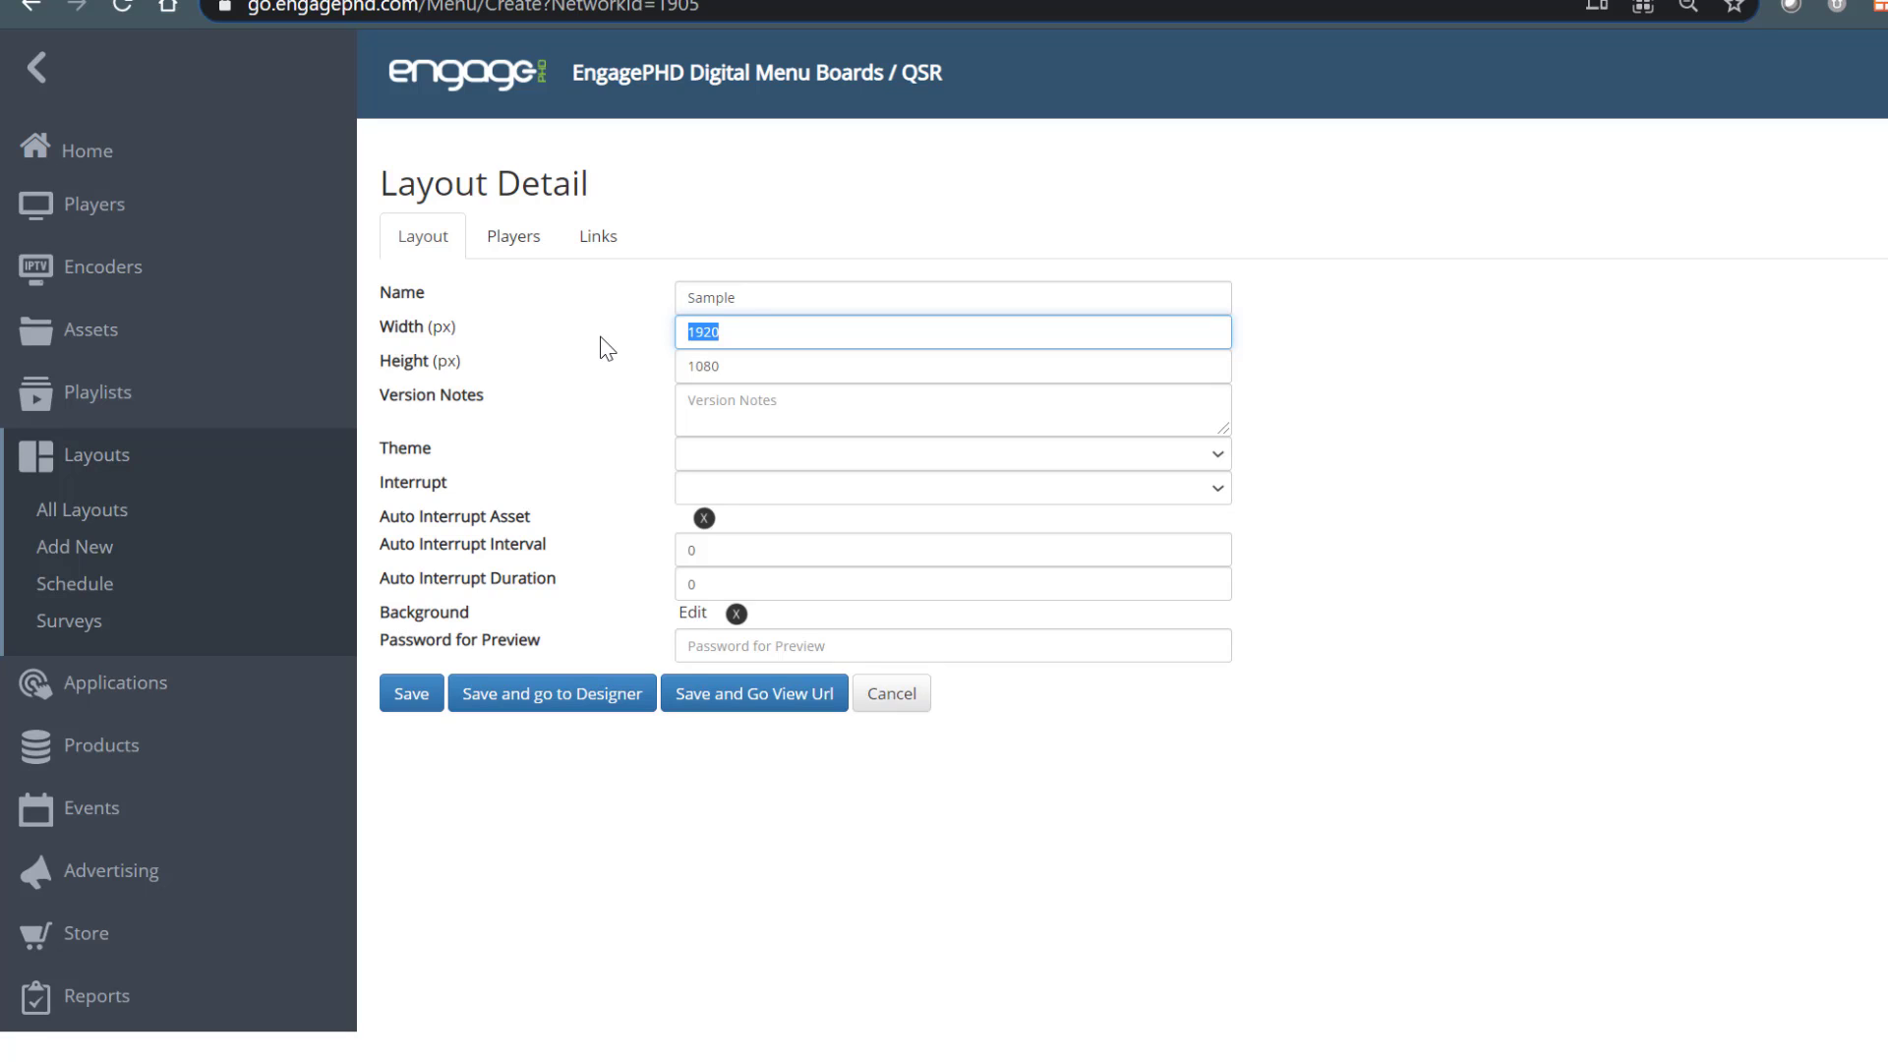
text(1080)
key(Tab)
text(1920)
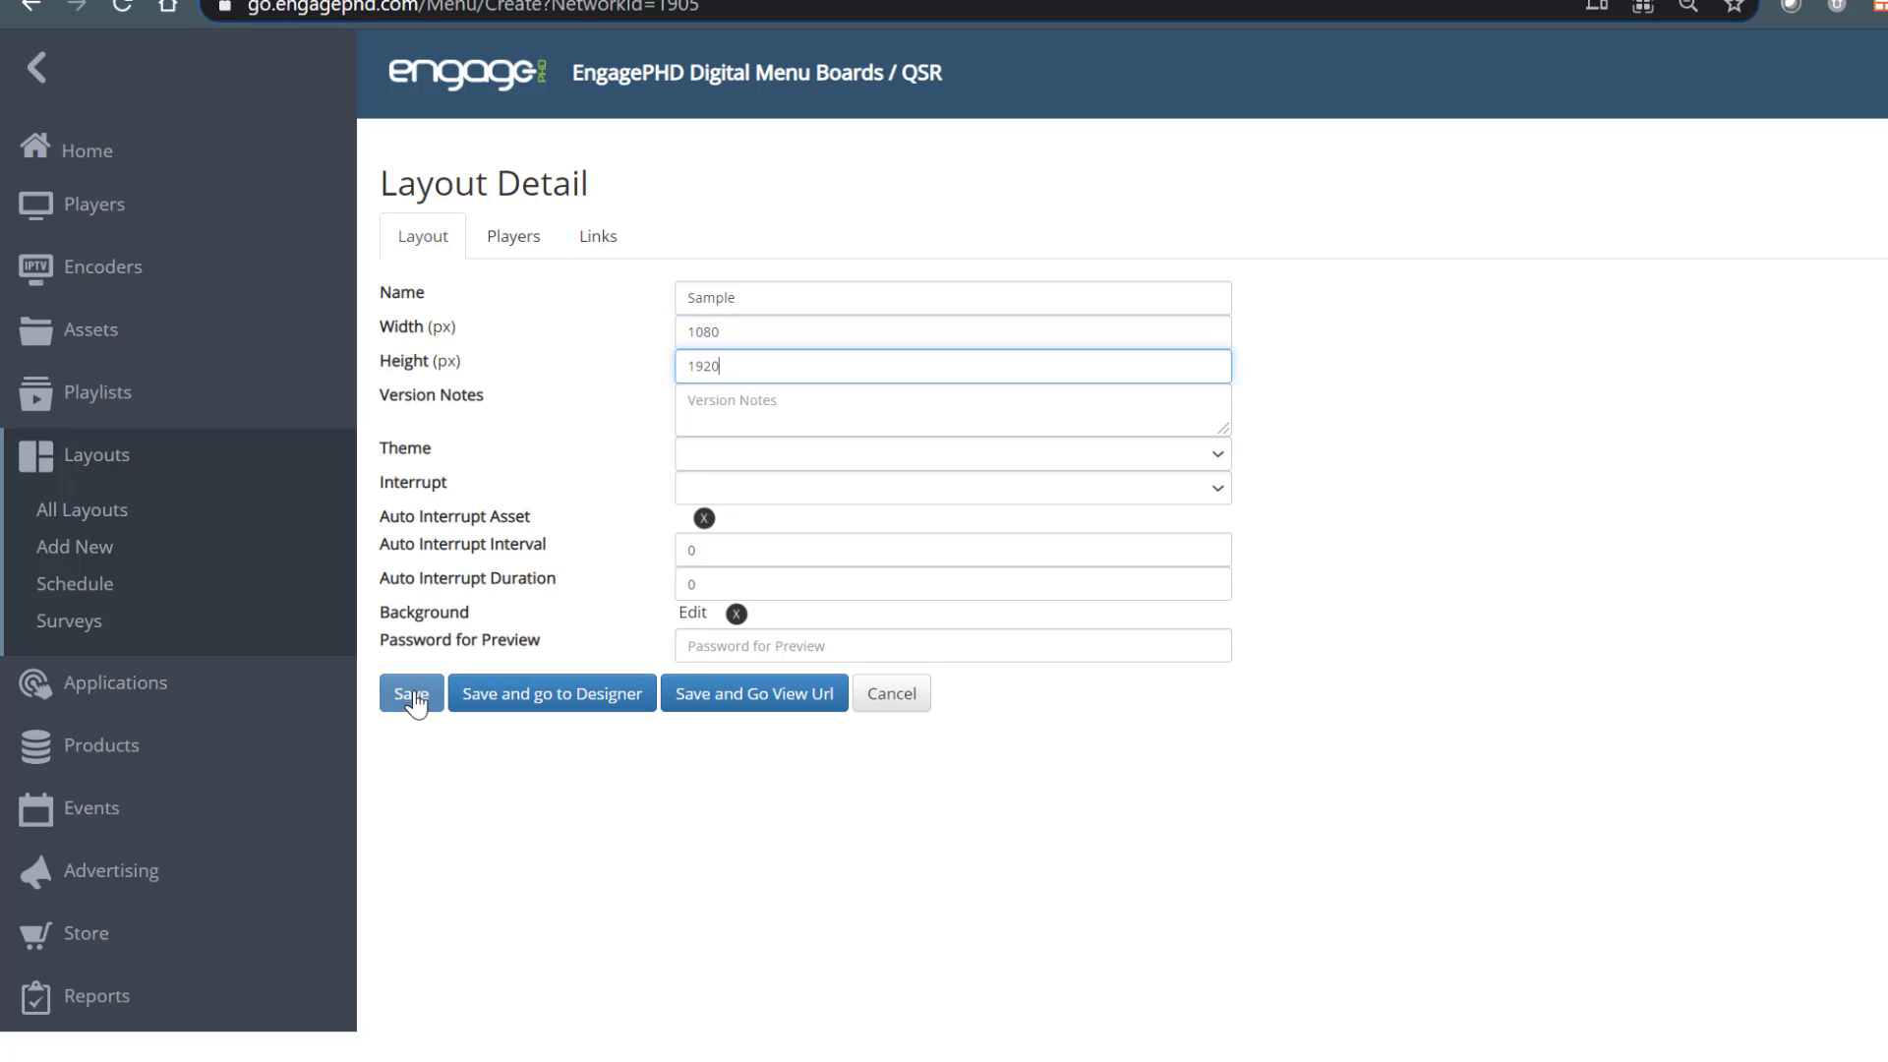
click(509, 700)
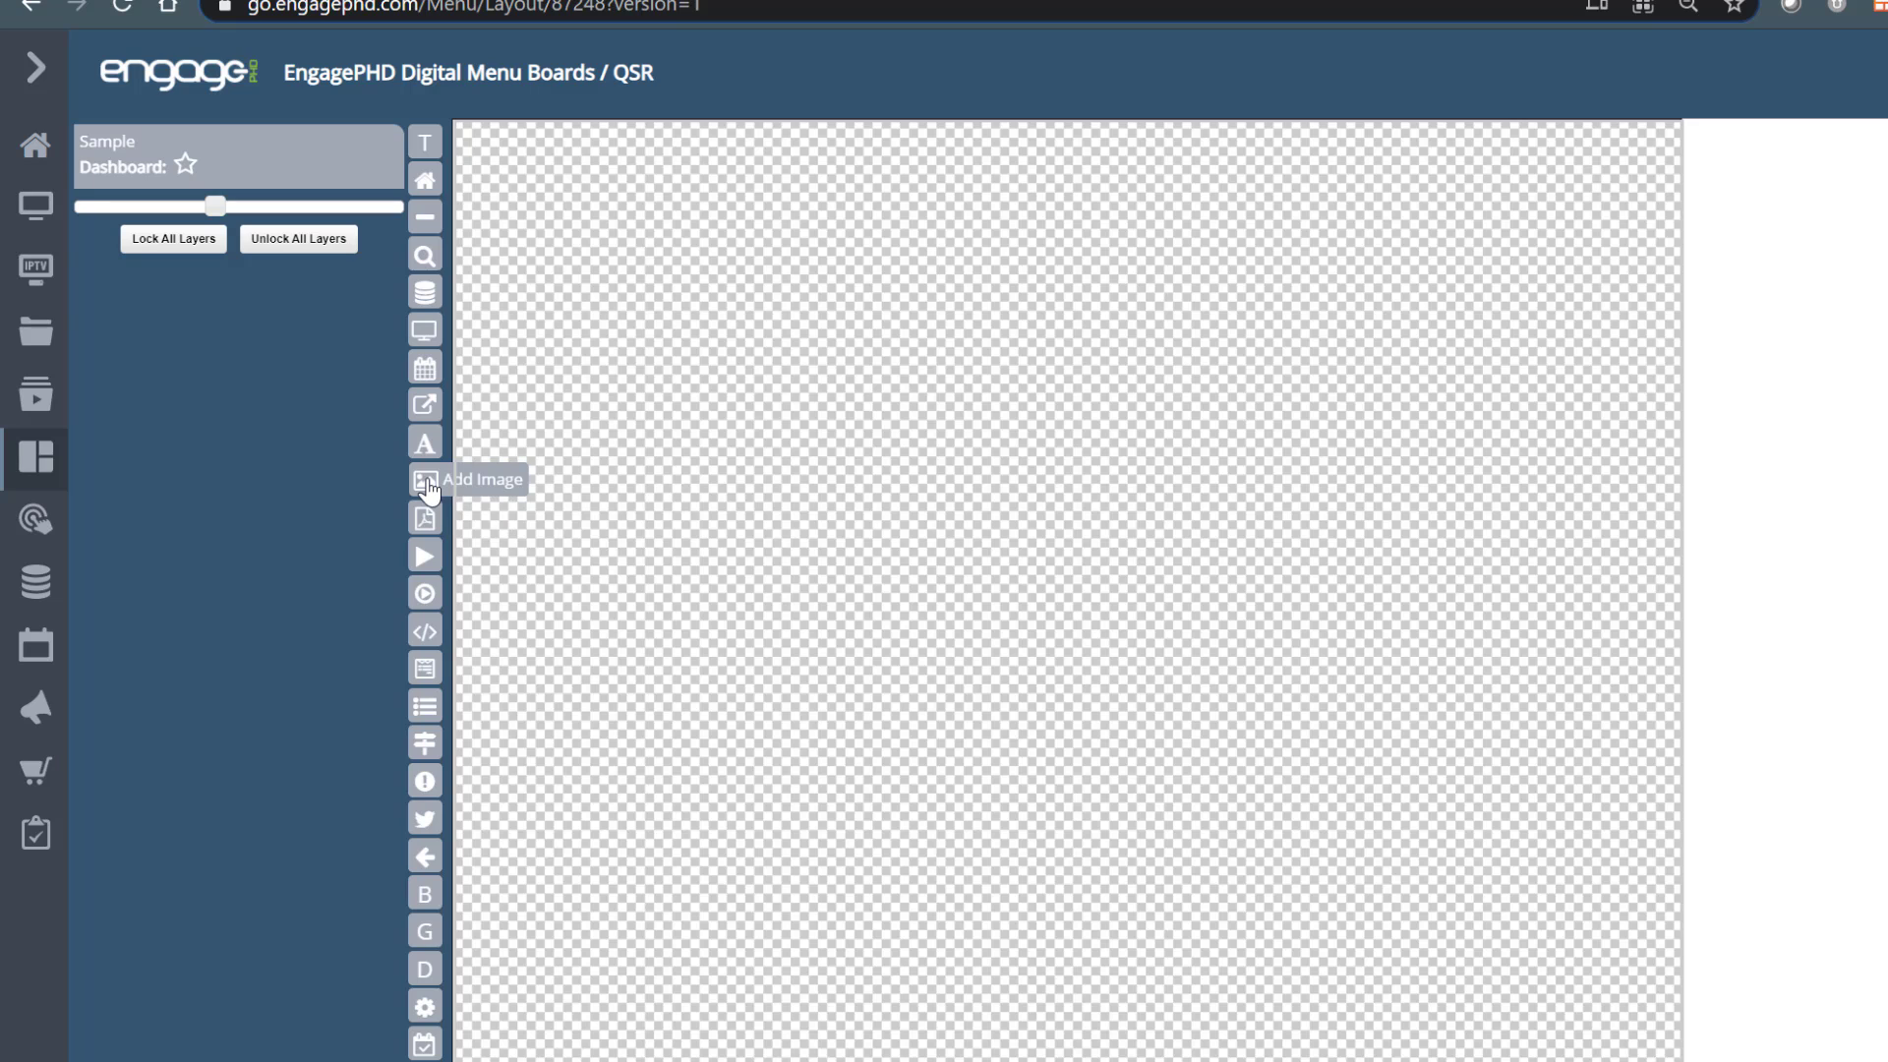
- Add the Ad 2.jpg image from the asset library to the Sample layout
click(427, 489)
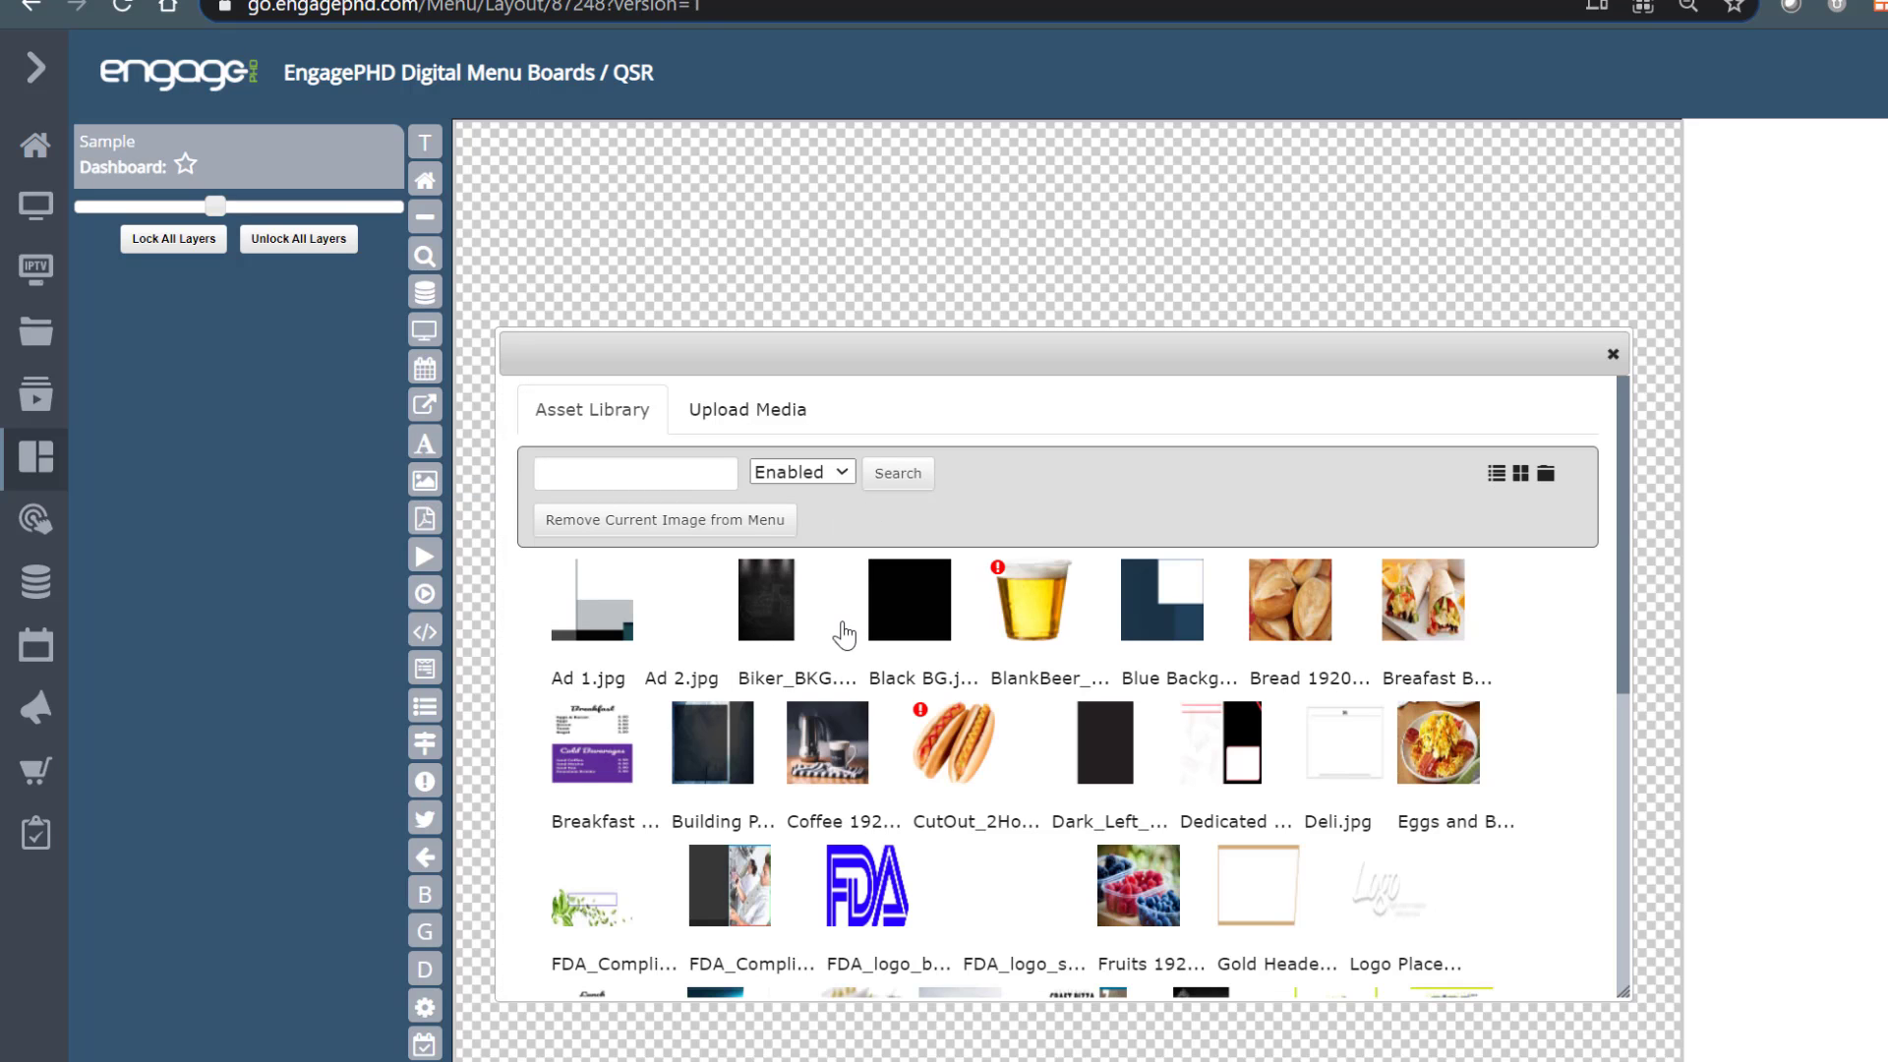
click(677, 625)
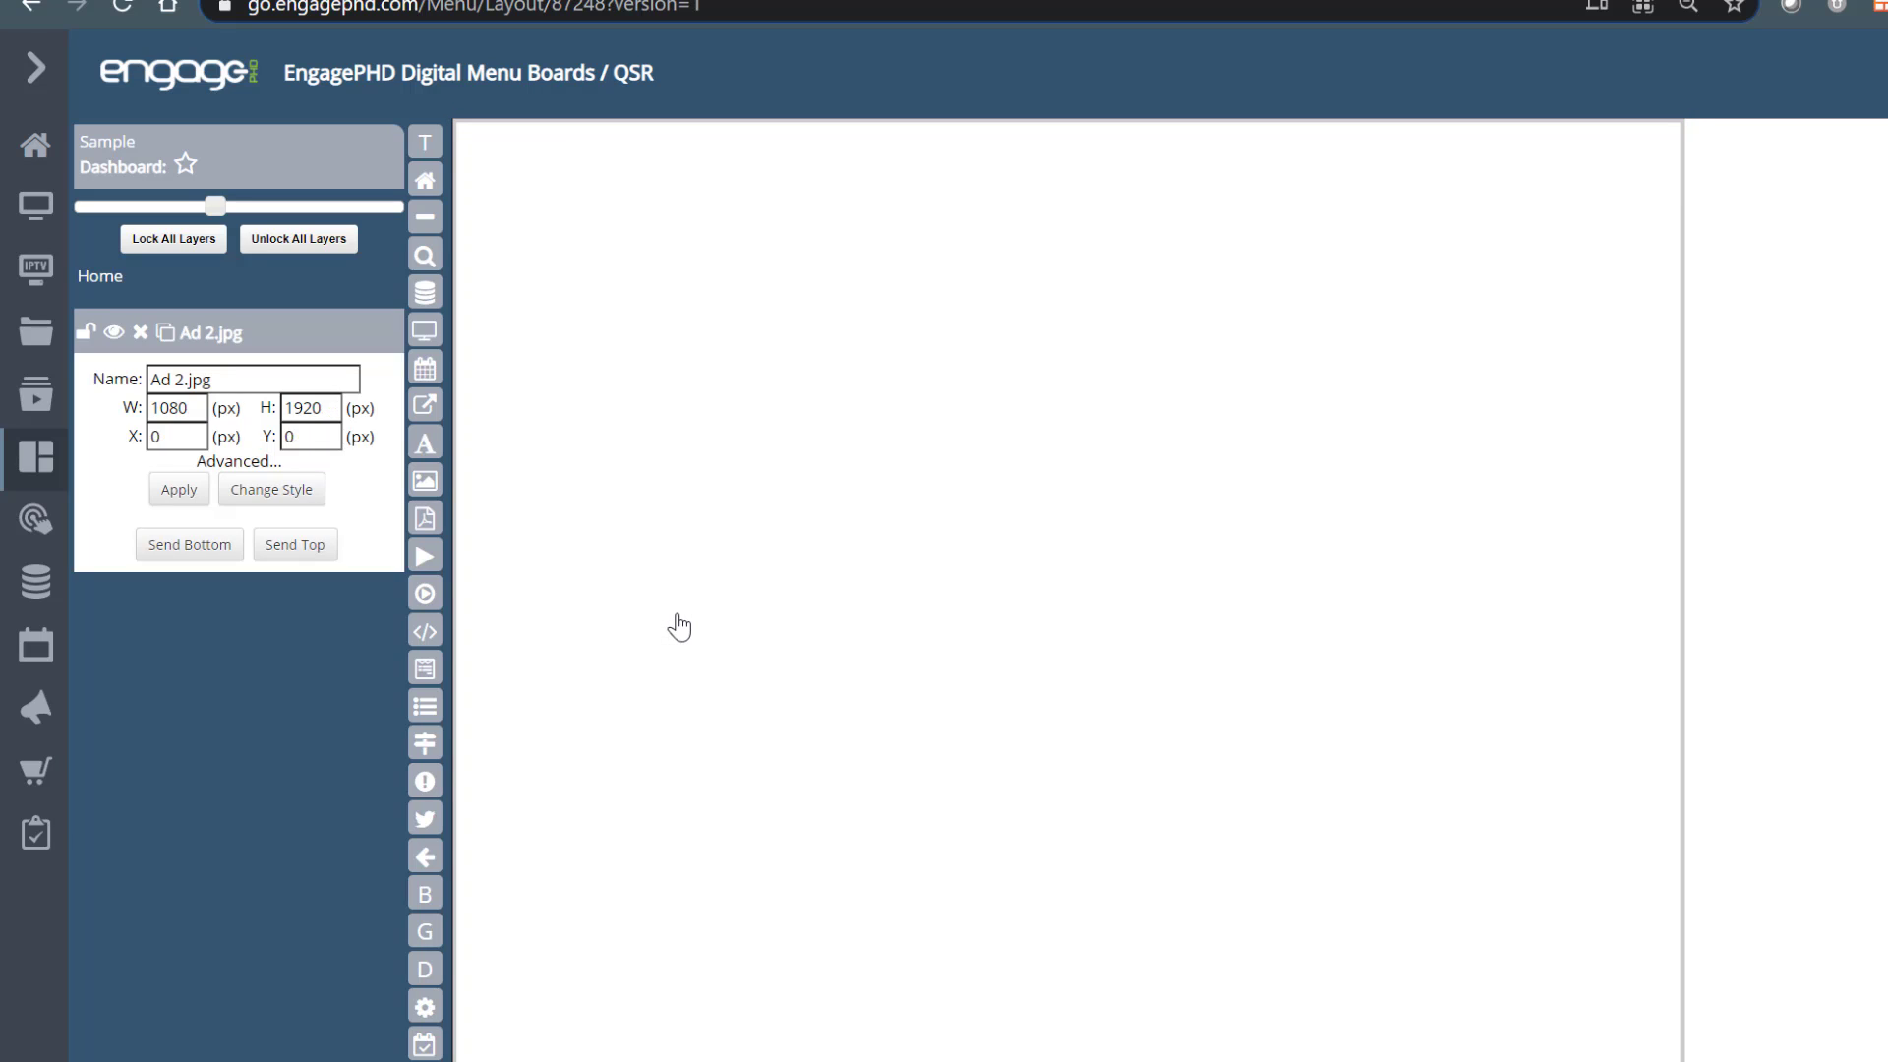
scroll(678, 626, down, 1)
scroll(684, 625, up, 1)
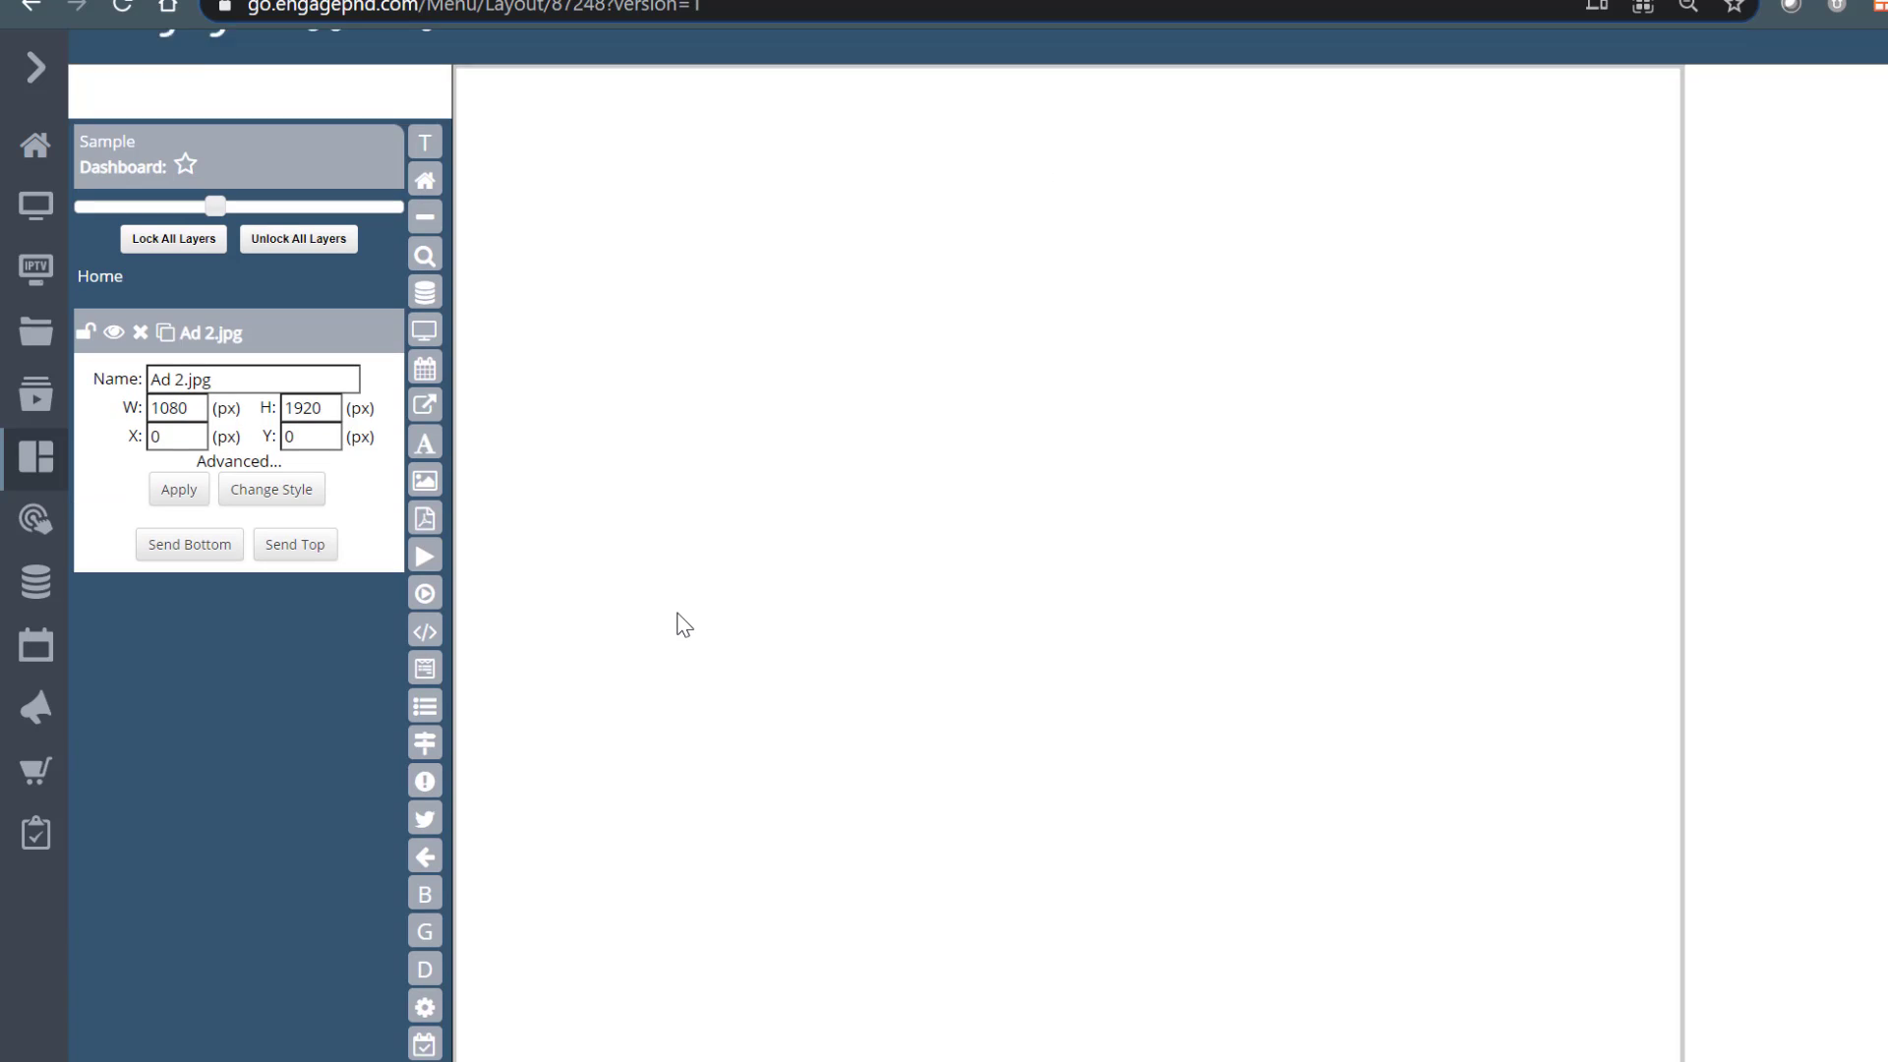